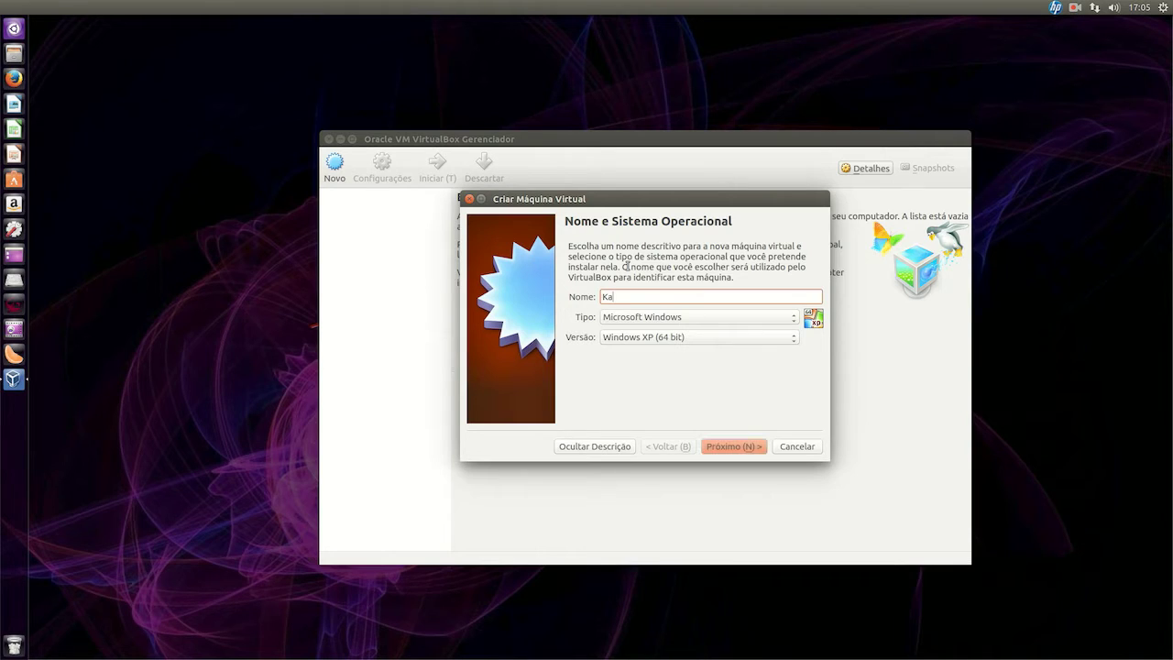
# Name the new virtual machine Kali-lab and set its type to Linux
pyautogui.write('-lab')
pyautogui.click(619, 321)
pyautogui.click(626, 332)
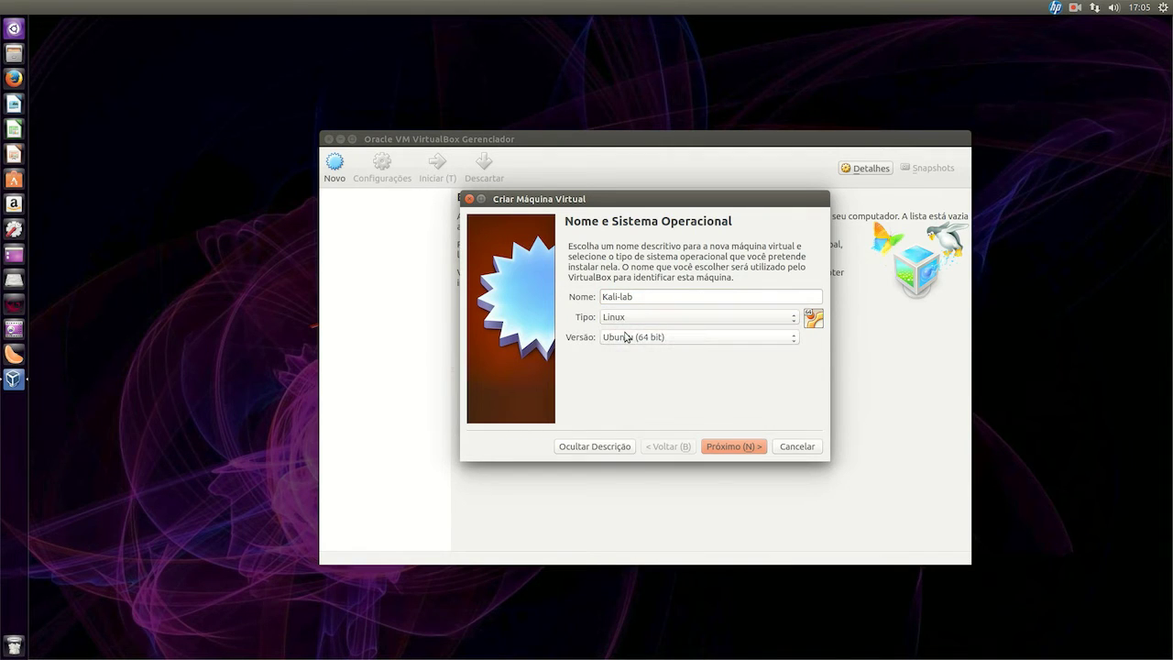
# Change the Kali-lab machine's version from Ubuntu (64 bit) to Debian (32 bit)
pyautogui.click(627, 339)
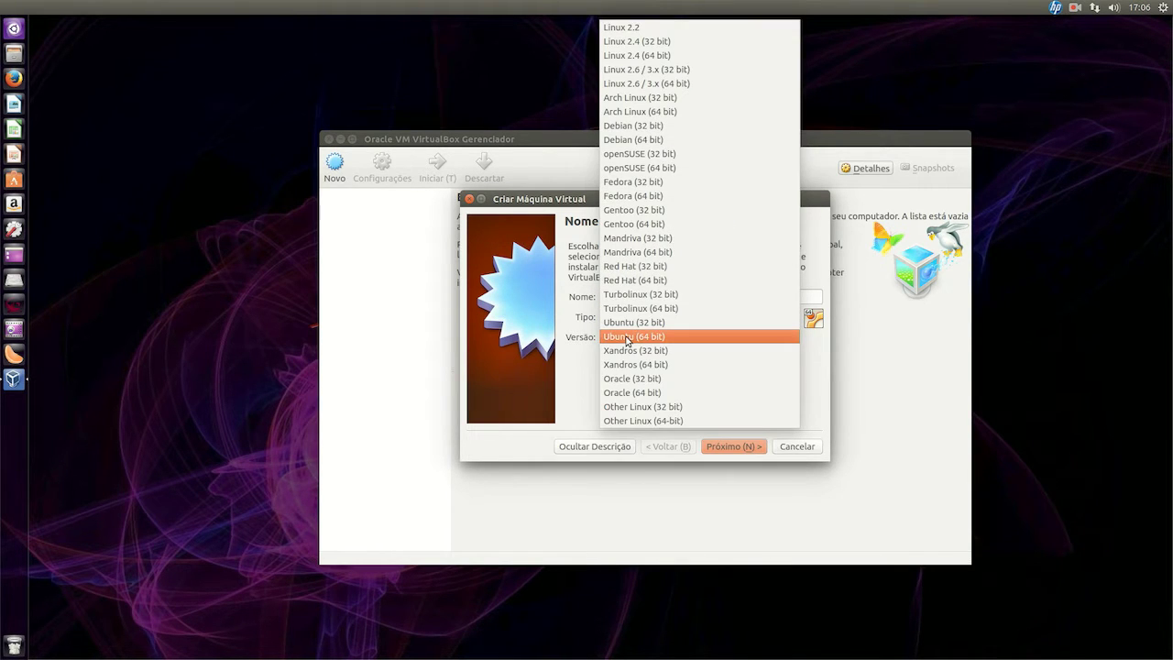
pyautogui.click(677, 127)
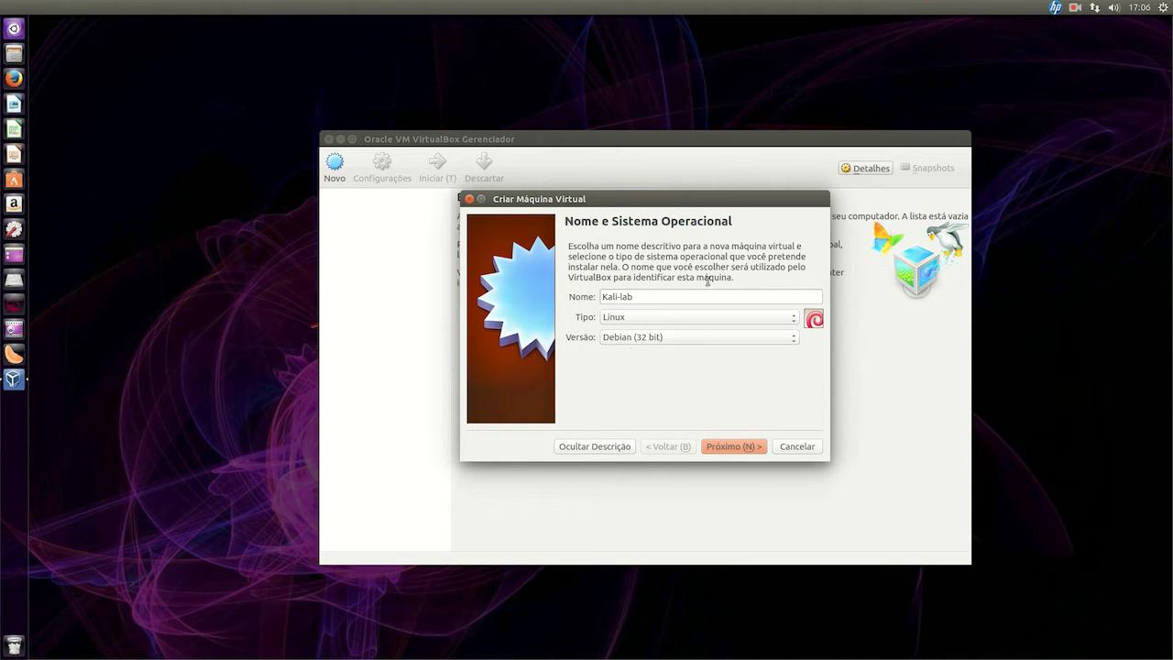
pyautogui.moveTo(657, 296); pyautogui.dragTo(560, 298)
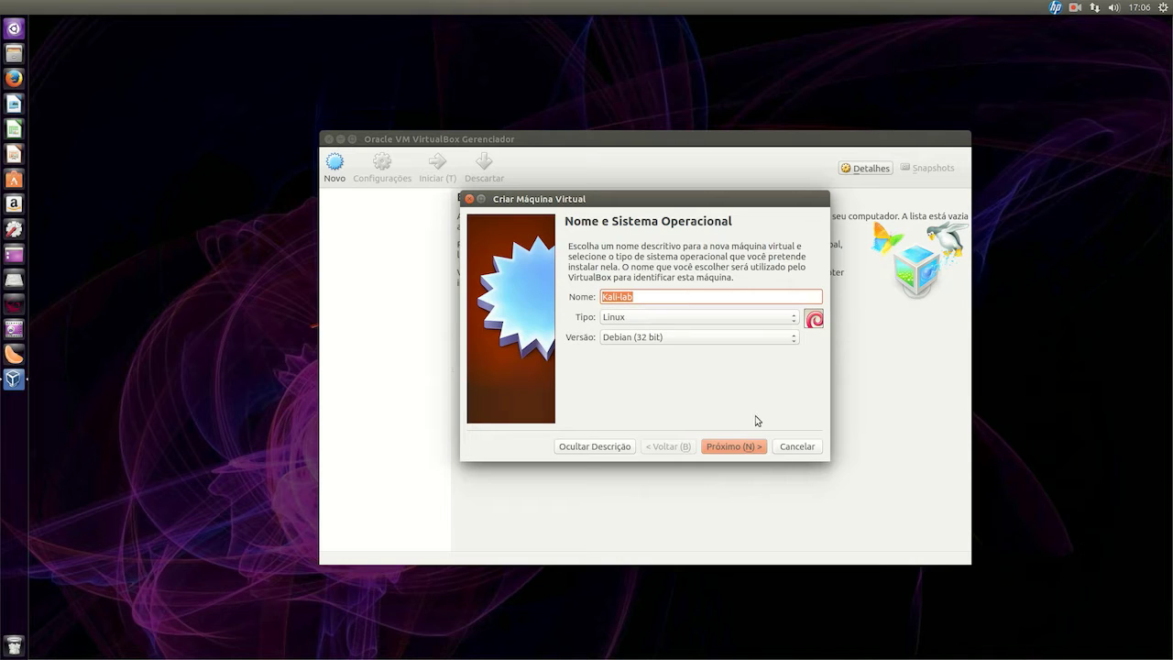
# Raise the machine's memory from 512 MB to 1024 MB and continue to the hard disk step
pyautogui.click(750, 447)
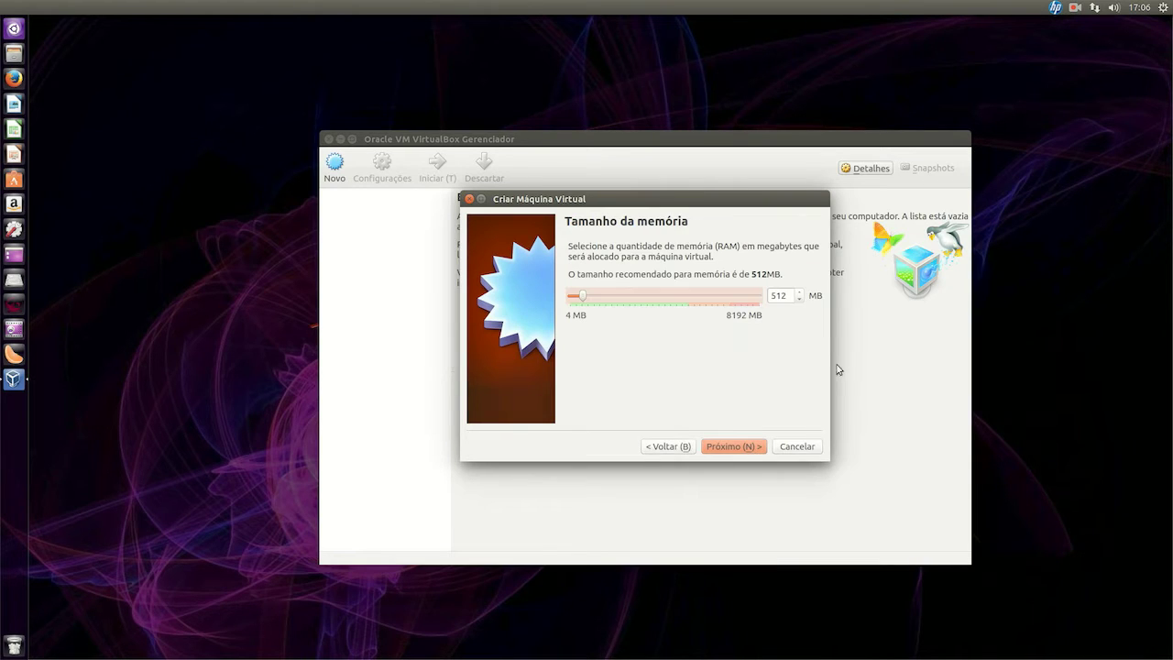
pyautogui.click(788, 295)
pyautogui.doubleClick(788, 295)
pyautogui.write('1024')
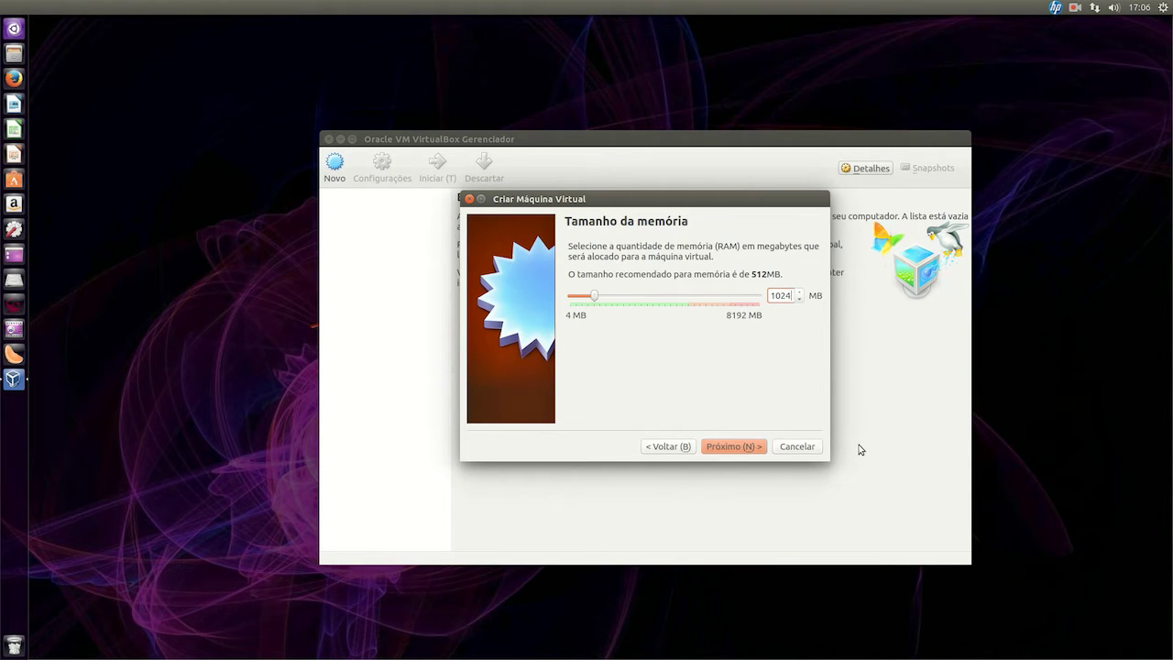
pyautogui.moveTo(746, 202); pyautogui.dragTo(796, 222)
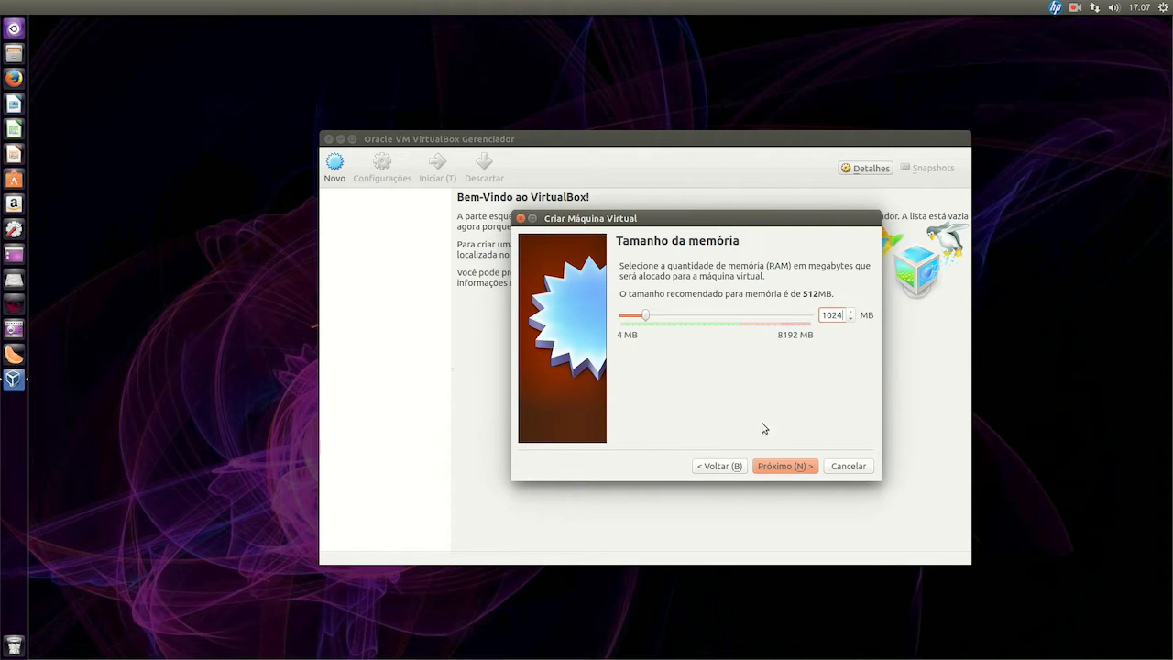
pyautogui.click(794, 469)
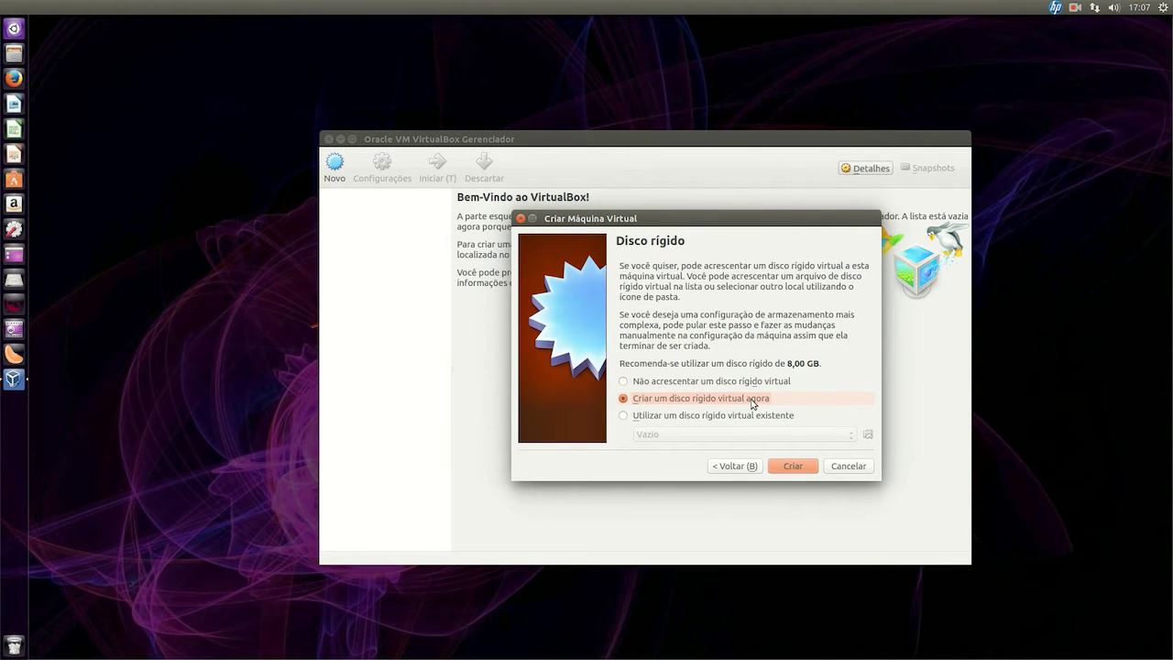
# Create a new virtual hard disk using the VMDK (Virtual Machine Disk) file type
pyautogui.click(799, 469)
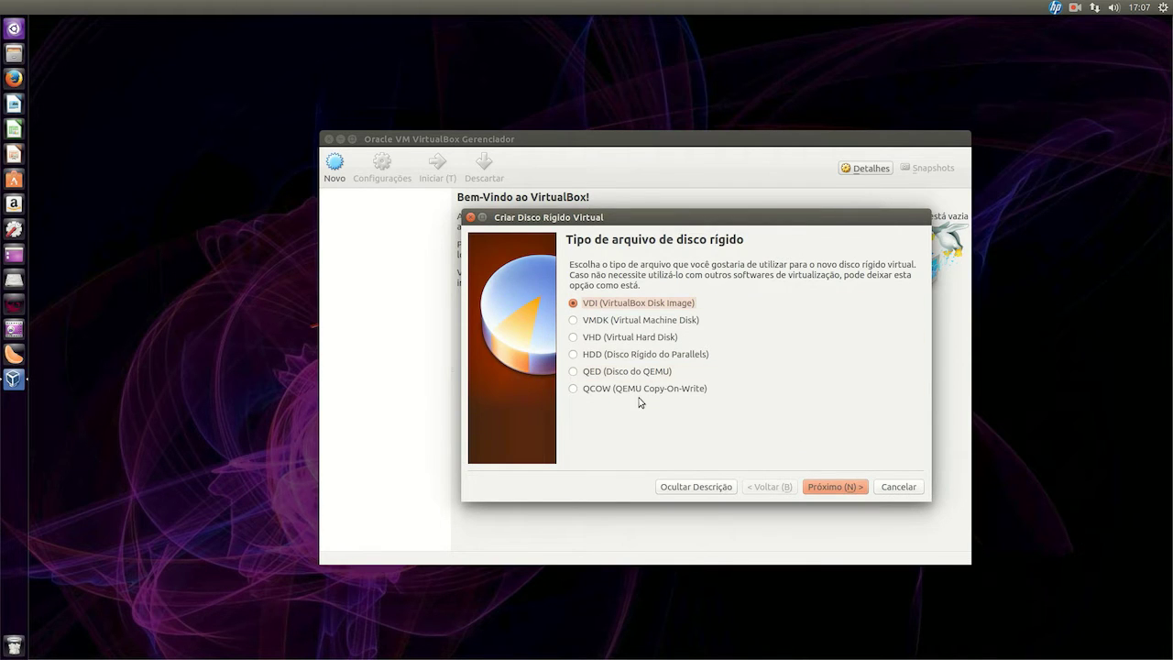
pyautogui.click(660, 320)
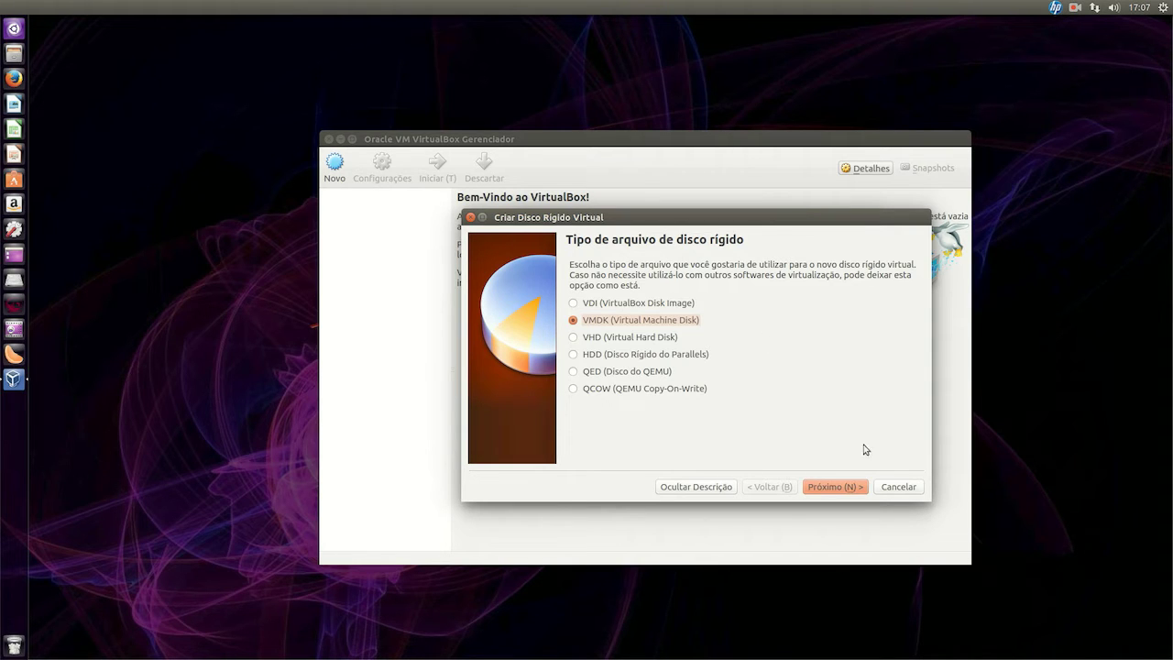
pyautogui.click(851, 485)
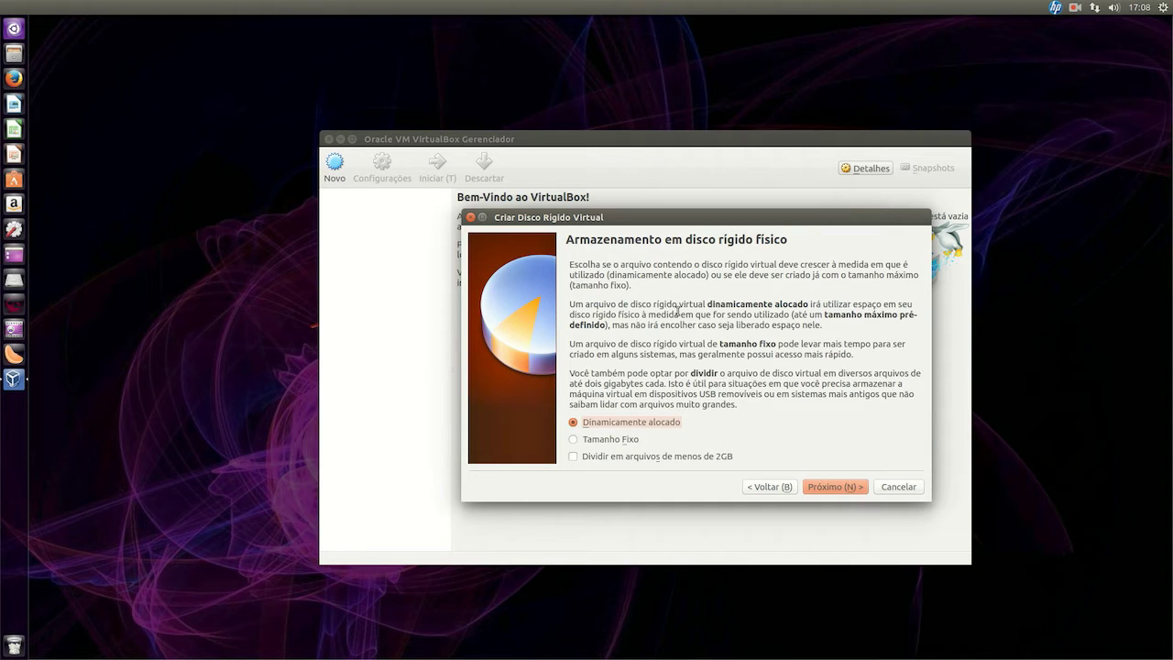
# Try fixed-size storage, then keep the disk dynamically allocated and continue to the size page
pyautogui.click(603, 443)
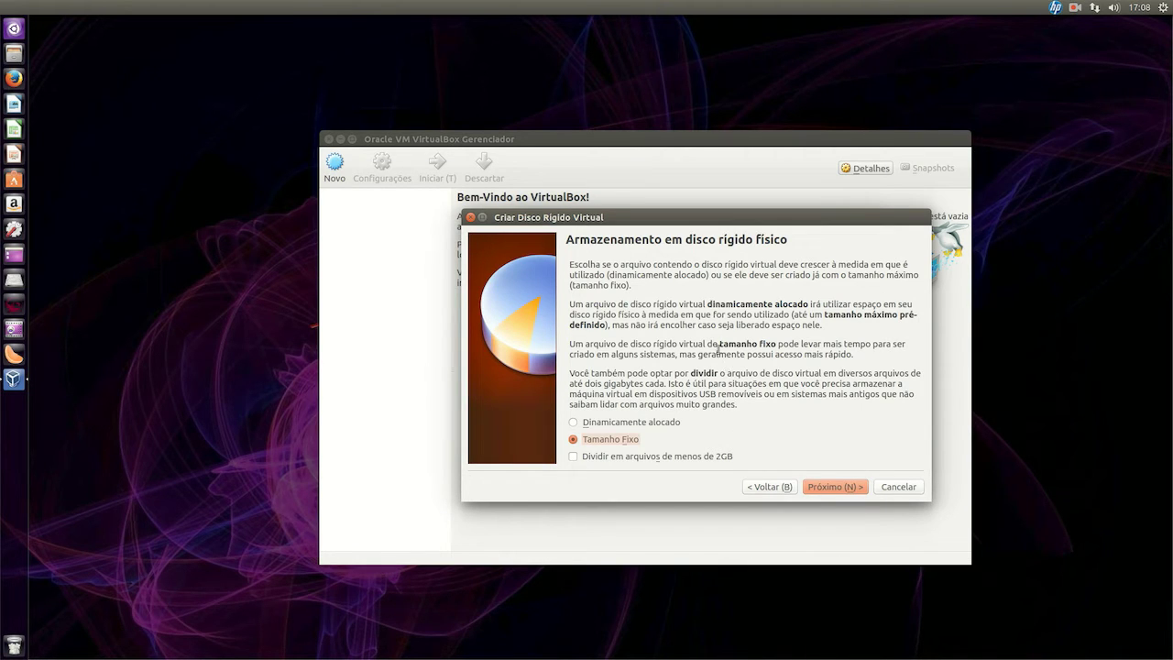
pyautogui.moveTo(571, 345); pyautogui.dragTo(844, 358)
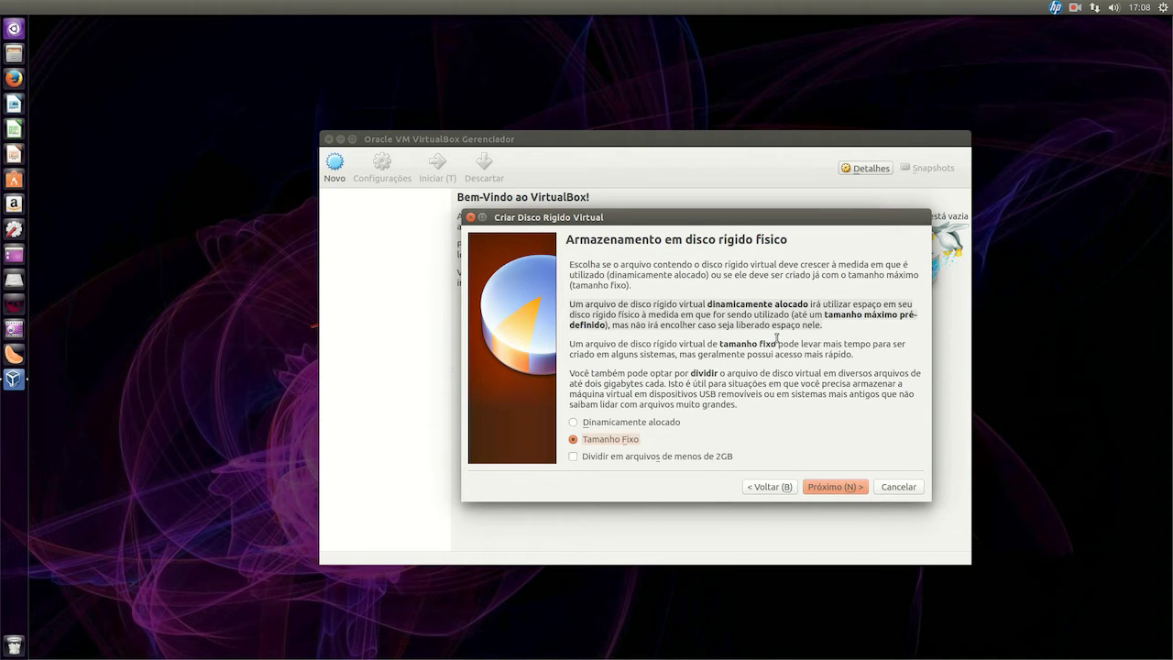
pyautogui.click(659, 428)
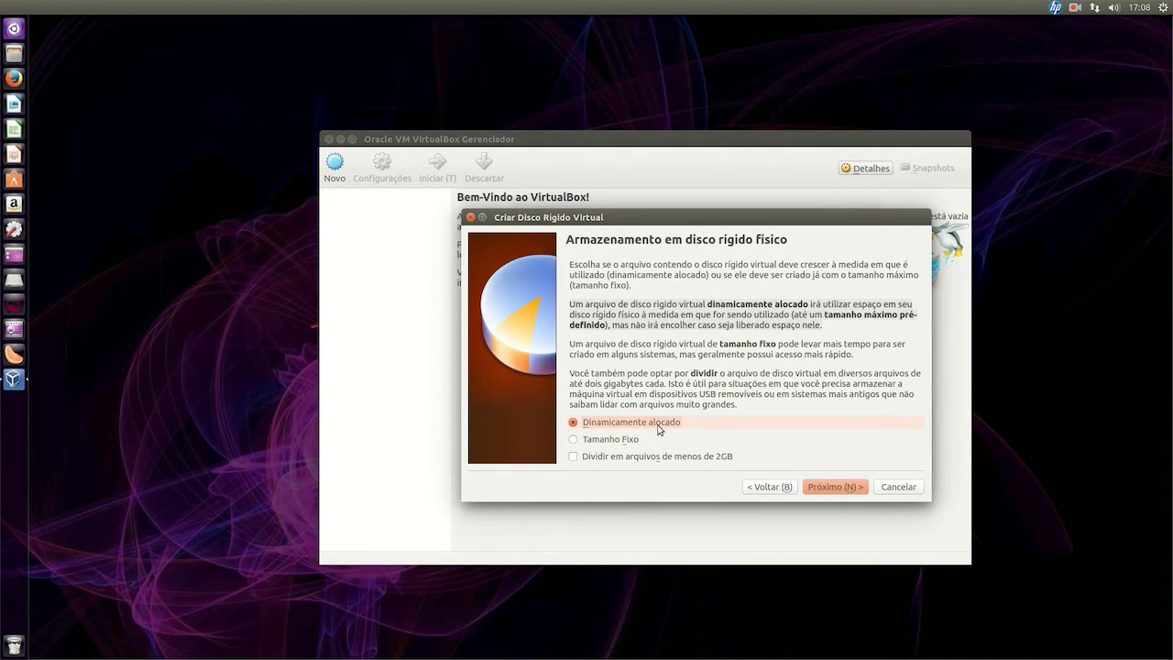
pyautogui.click(841, 486)
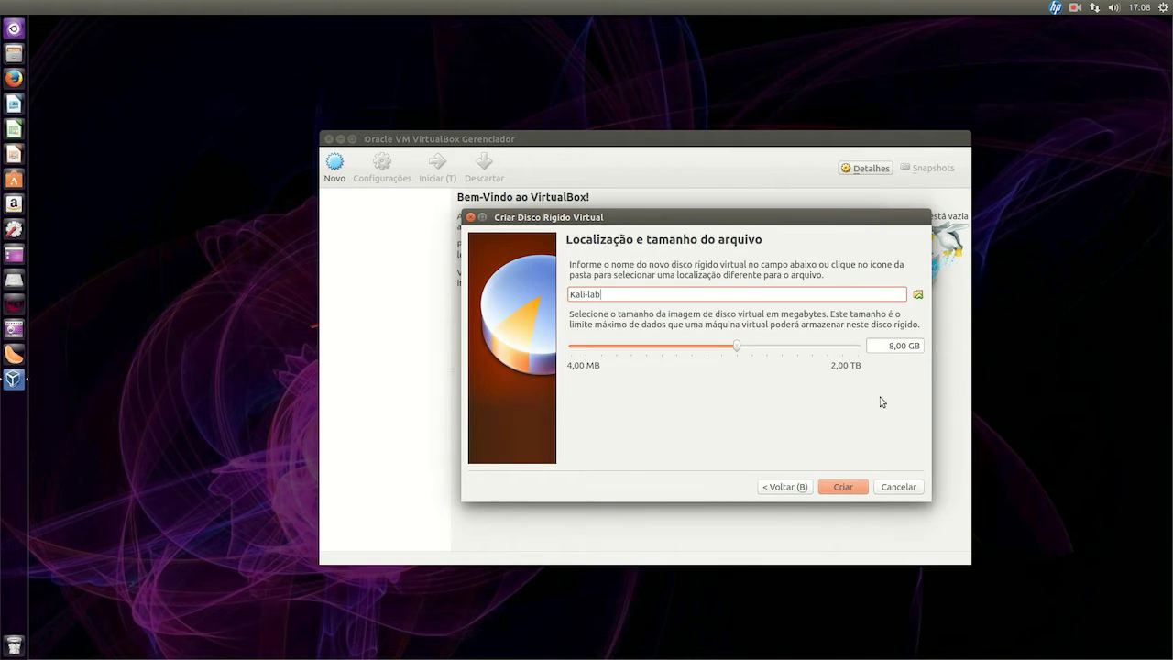
# Set the Kali-lab.vmdk disk size to 30,00 GB and create the machine
pyautogui.click(886, 346)
pyautogui.press('Delete')
pyautogui.write('30')
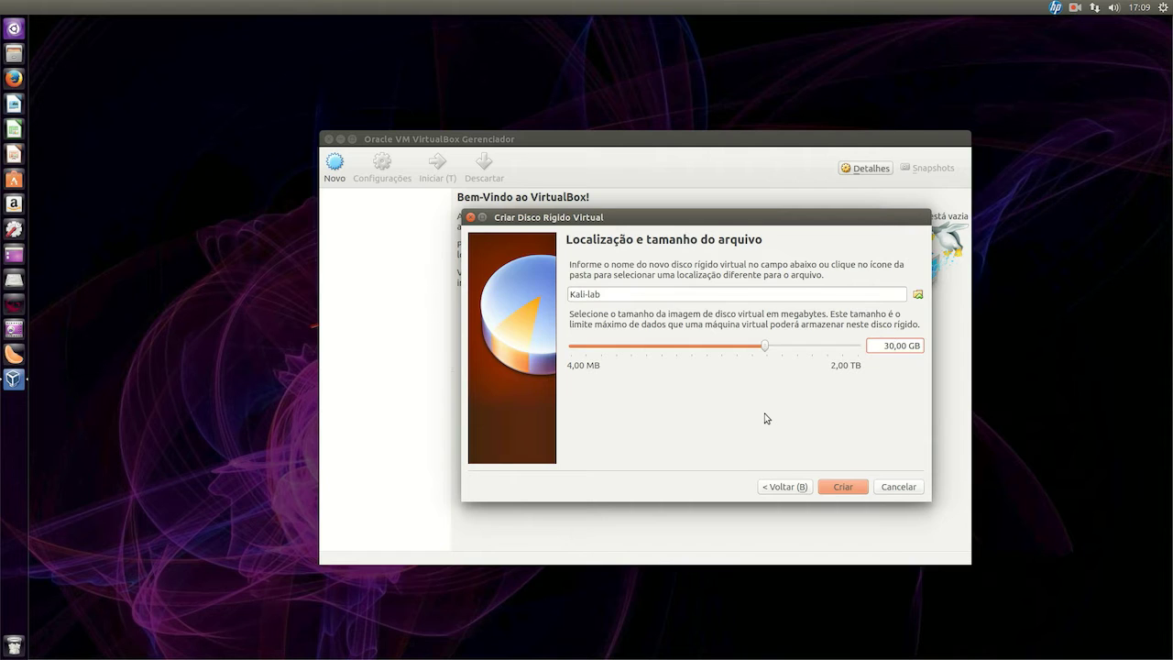
pyautogui.click(853, 487)
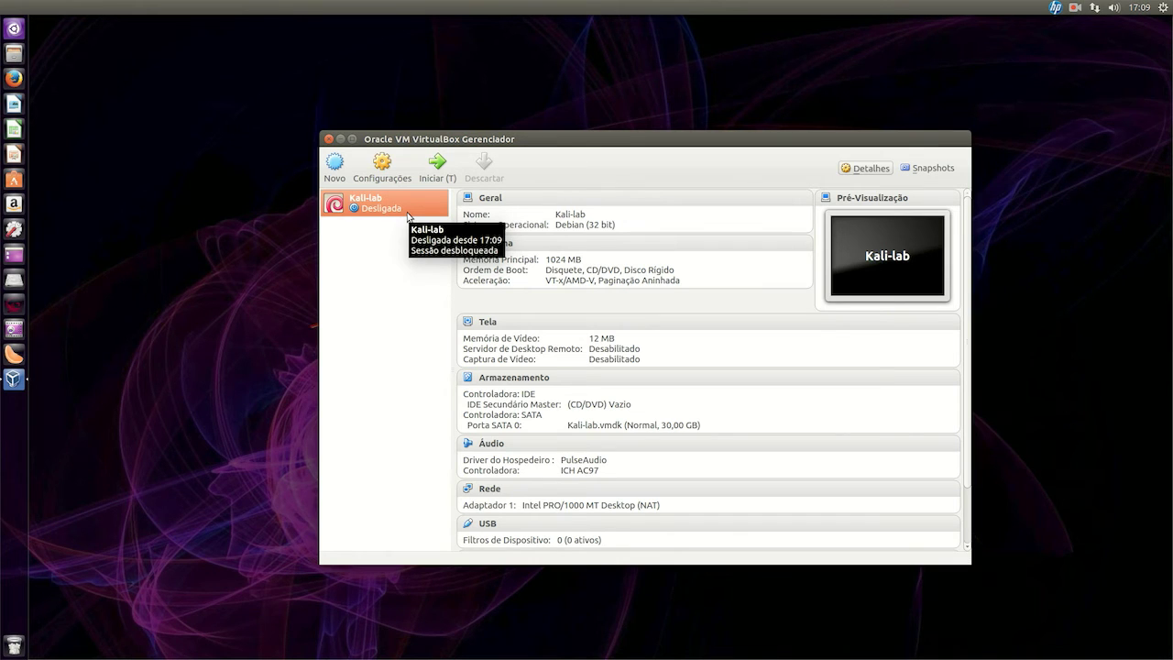
# Open Kali-lab's settings and bring up the General Description field
pyautogui.click(382, 169)
pyautogui.moveTo(387, 257); pyautogui.dragTo(945, 289)
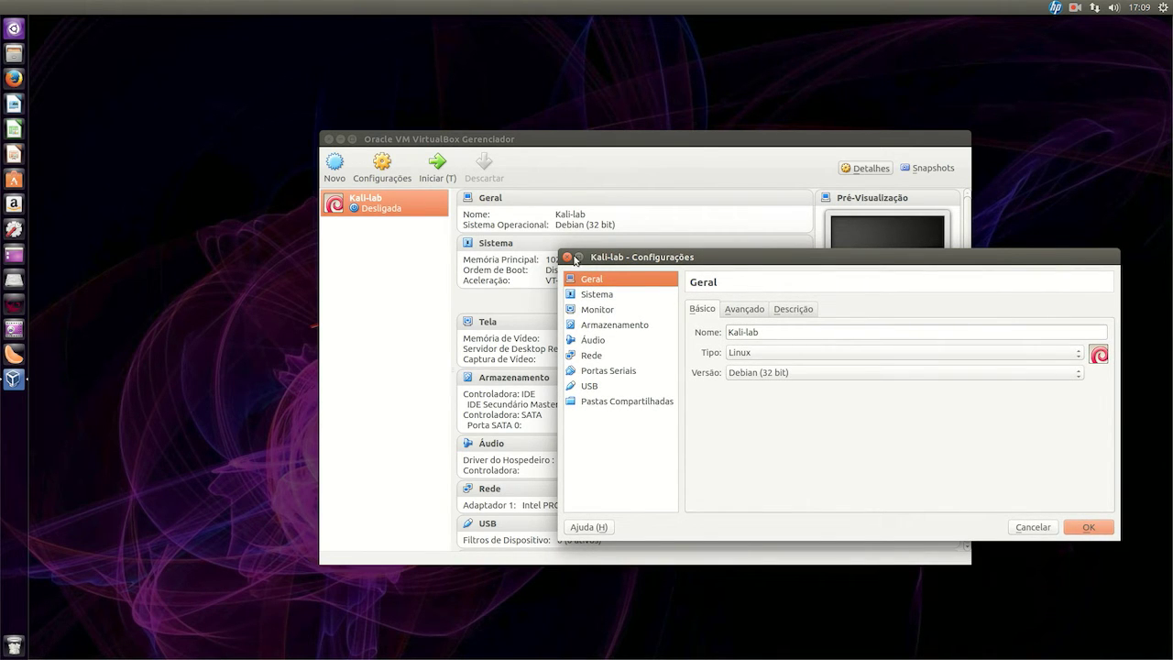
pyautogui.click(802, 313)
pyautogui.click(777, 356)
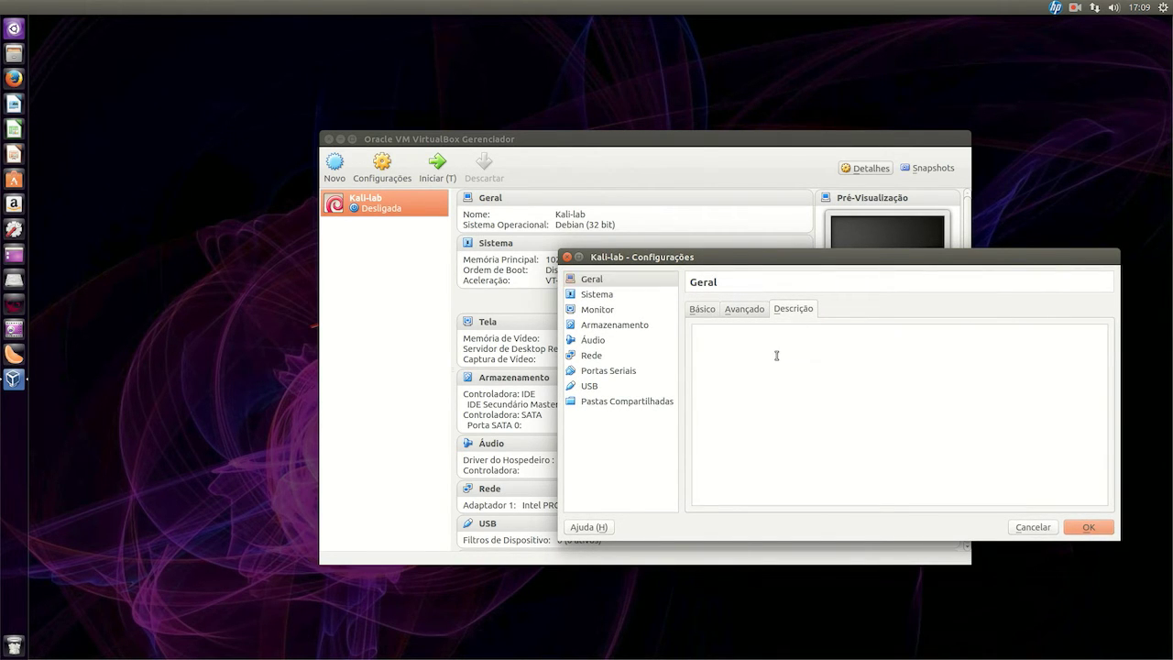
# Enter the default login name and password on two separate lines of the description
pyautogui.write('root')
pyautogui.press('Return')
pyautogui.write('too')
pyautogui.hotkey('shift', 'Home')
pyautogui.press('End')
pyautogui.hotkey('shift', 'Home')
pyautogui.press('End')
pyautogui.hotkey('shift', 'Home')
pyautogui.press('End')
pyautogui.moveTo(718, 346); pyautogui.dragTo(690, 328)
pyautogui.click(751, 367)
# Move Disquete to third in the boot order and disable it, then enable PAE/NX with 1 CPU
pyautogui.click(610, 296)
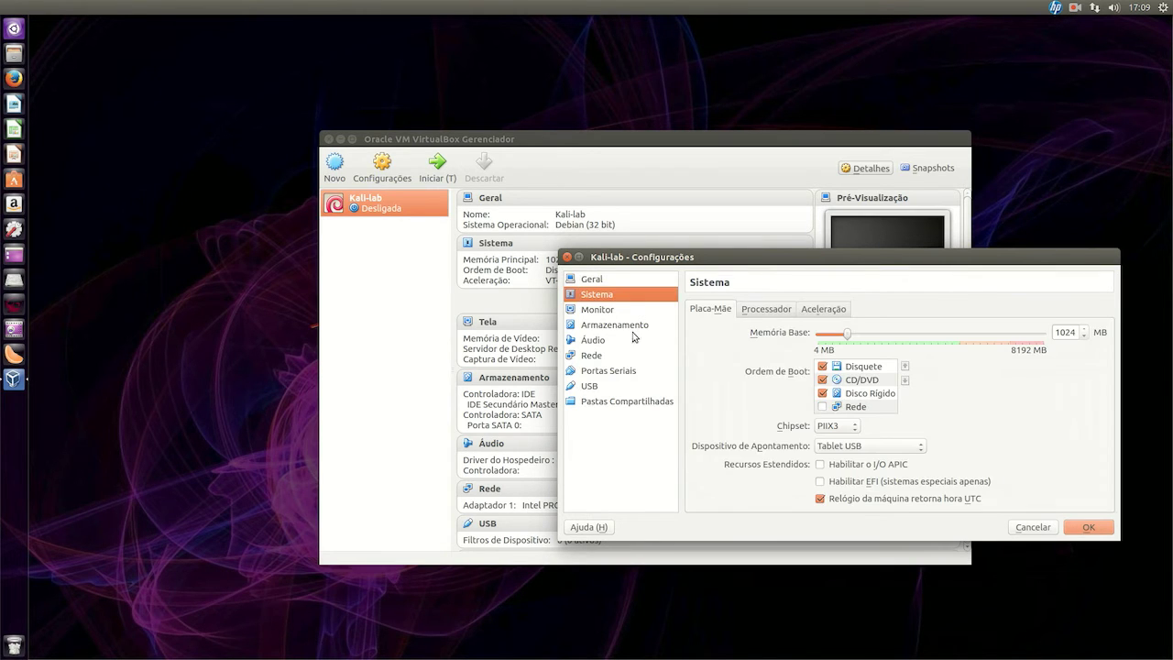
pyautogui.click(876, 368)
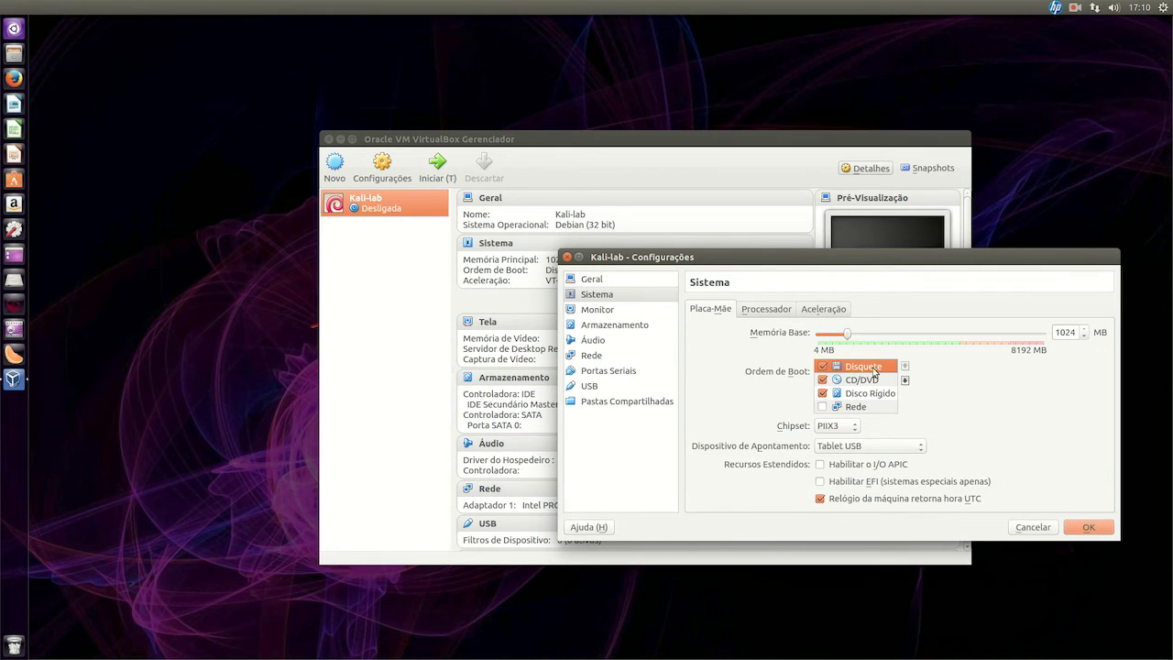
pyautogui.click(904, 380)
pyautogui.click(905, 380)
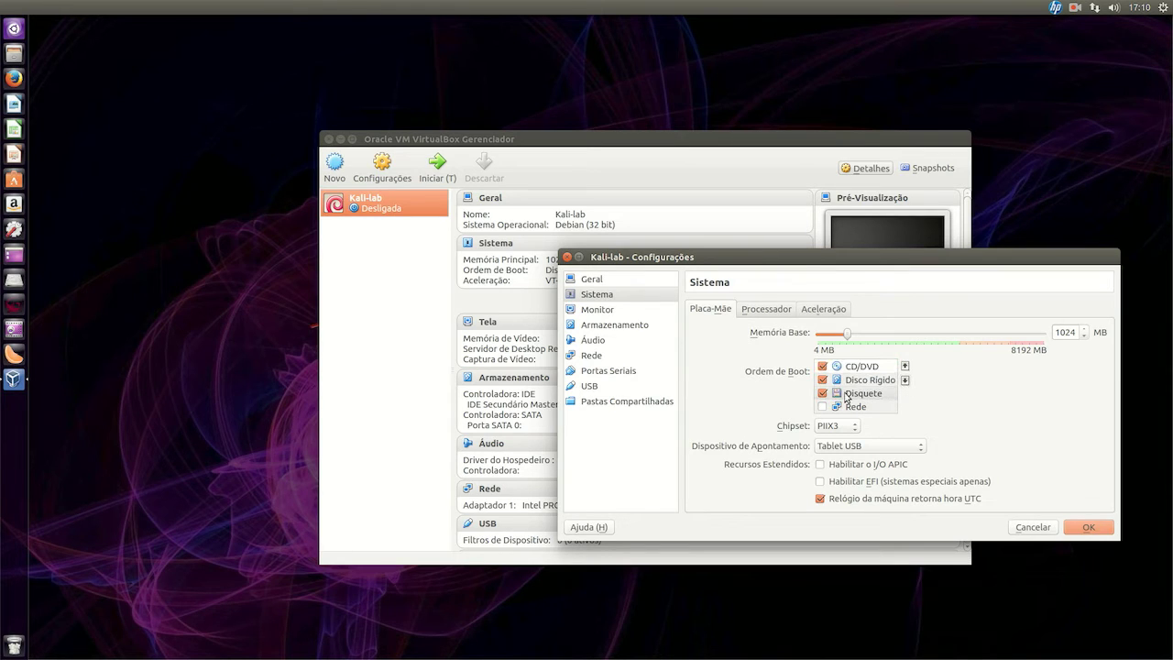
pyautogui.click(824, 394)
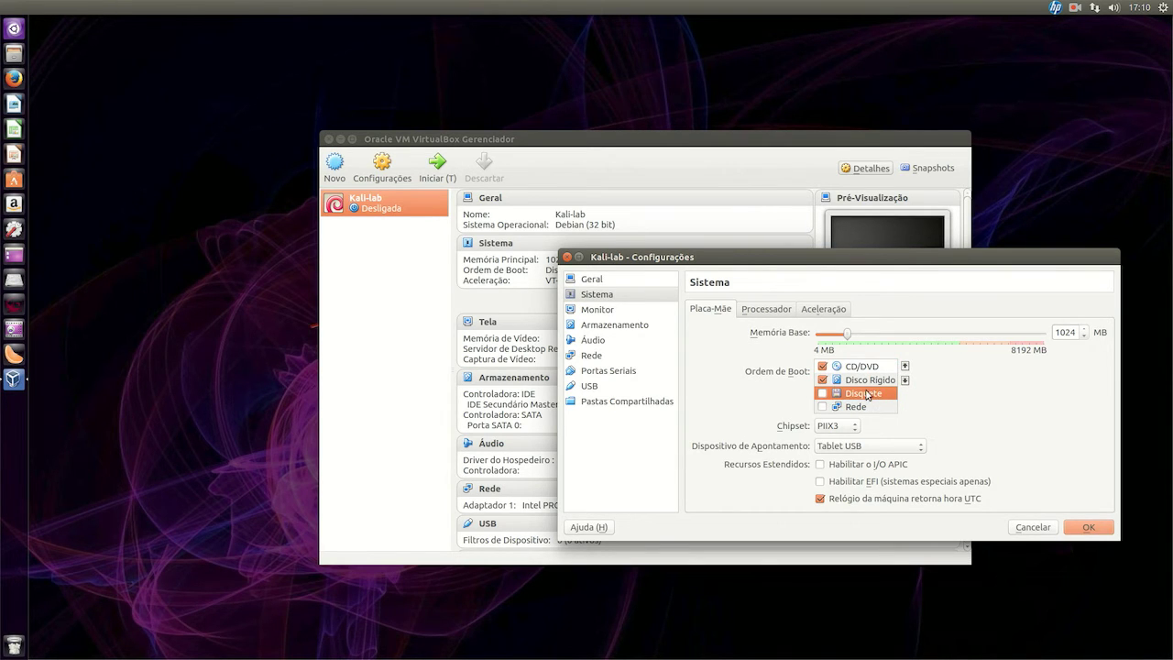
pyautogui.click(865, 368)
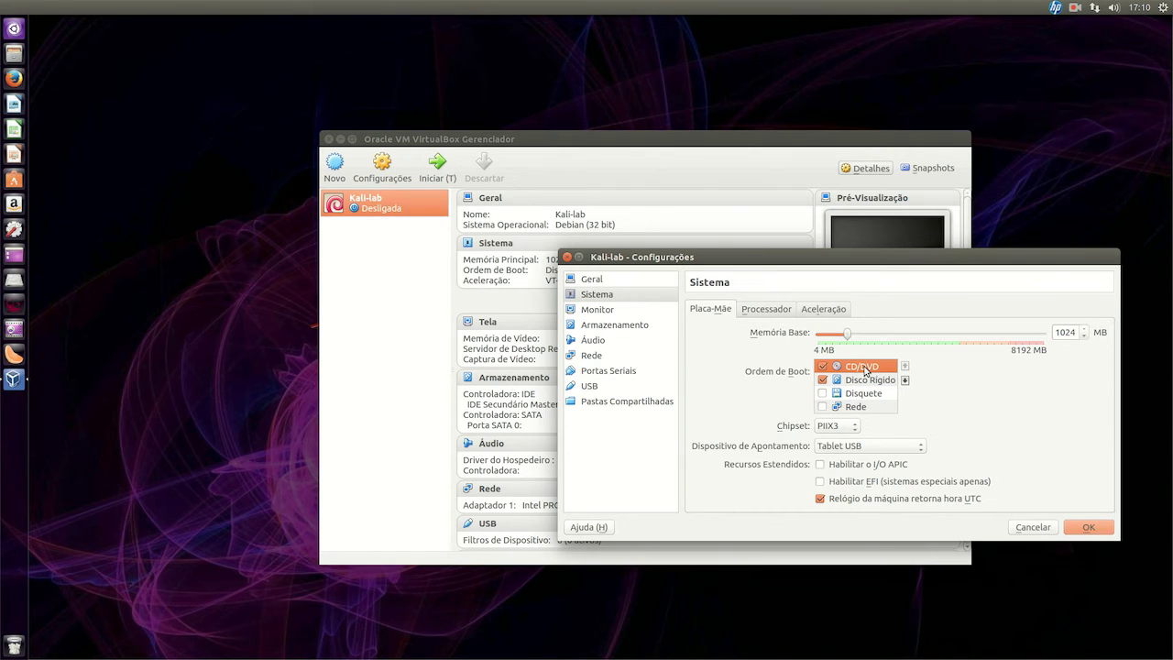
pyautogui.click(761, 311)
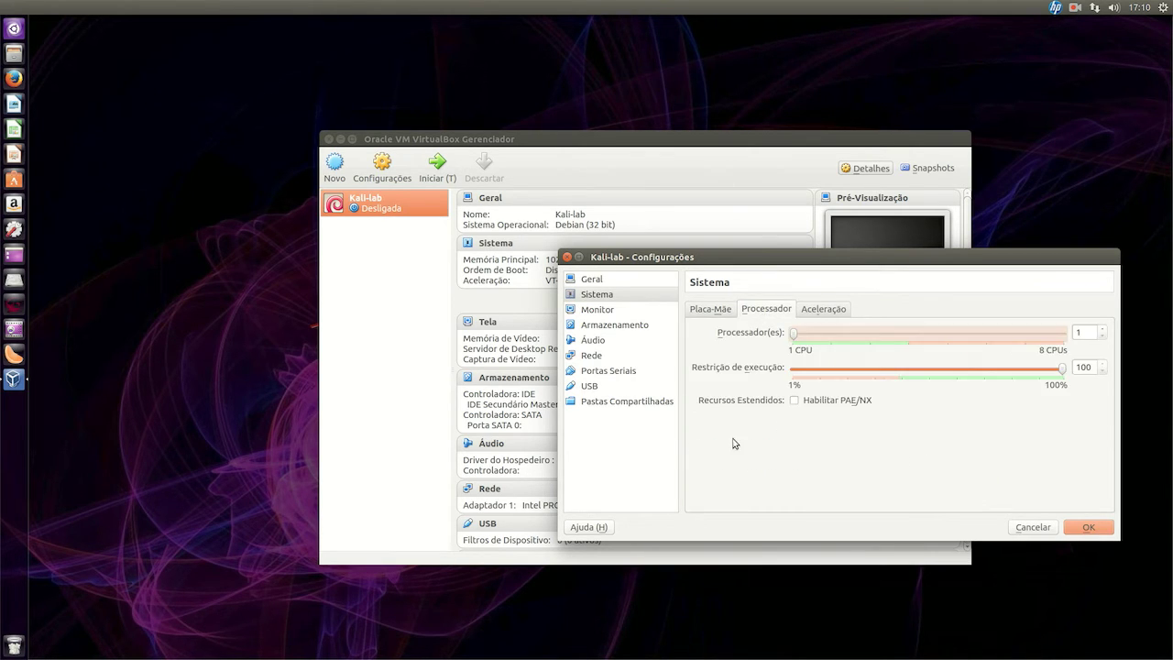
pyautogui.click(823, 405)
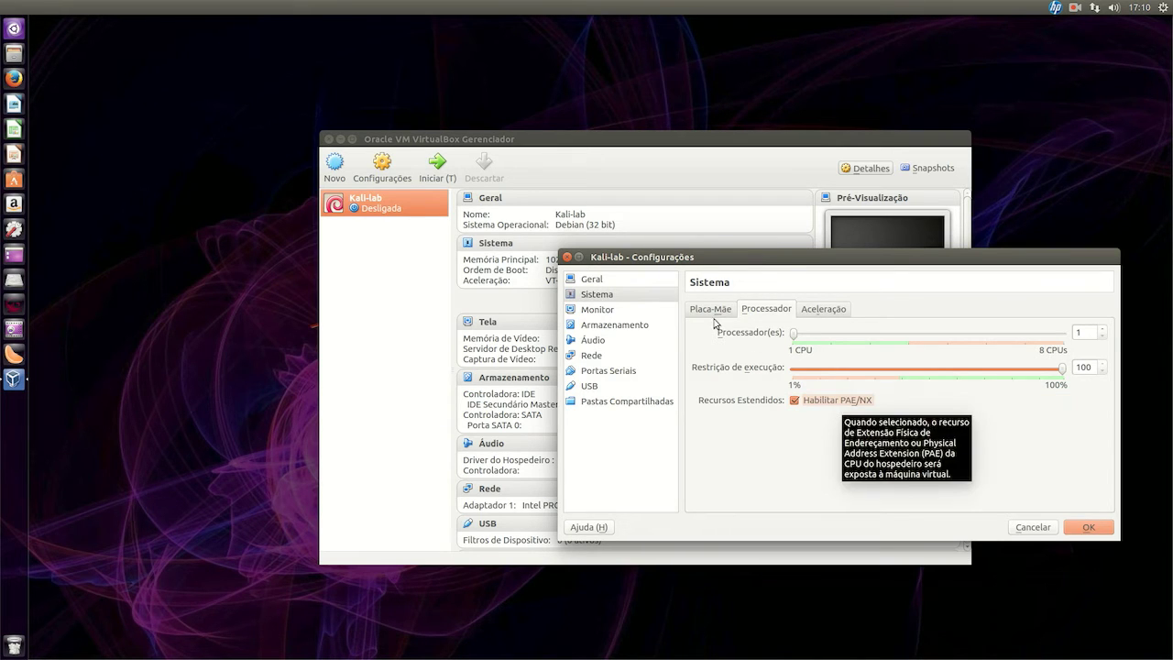
# Attach kali-linux-1.0.8-i386.iso to Kali-lab's empty IDE CD/DVD drive
pyautogui.click(636, 328)
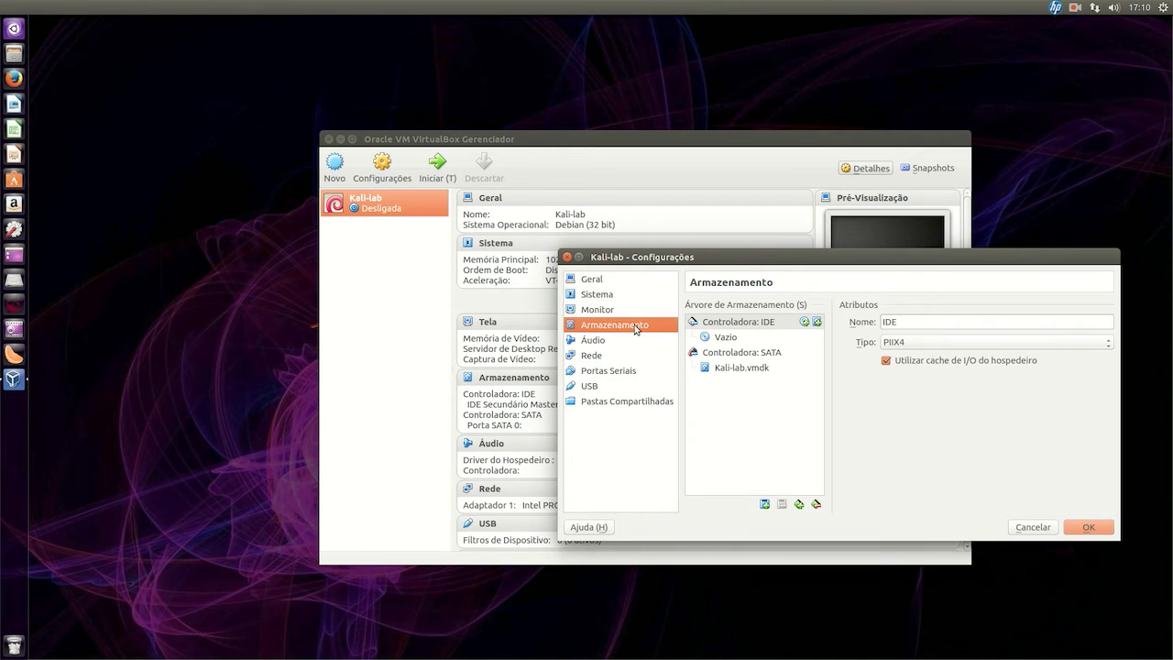
pyautogui.click(738, 340)
pyautogui.click(1106, 322)
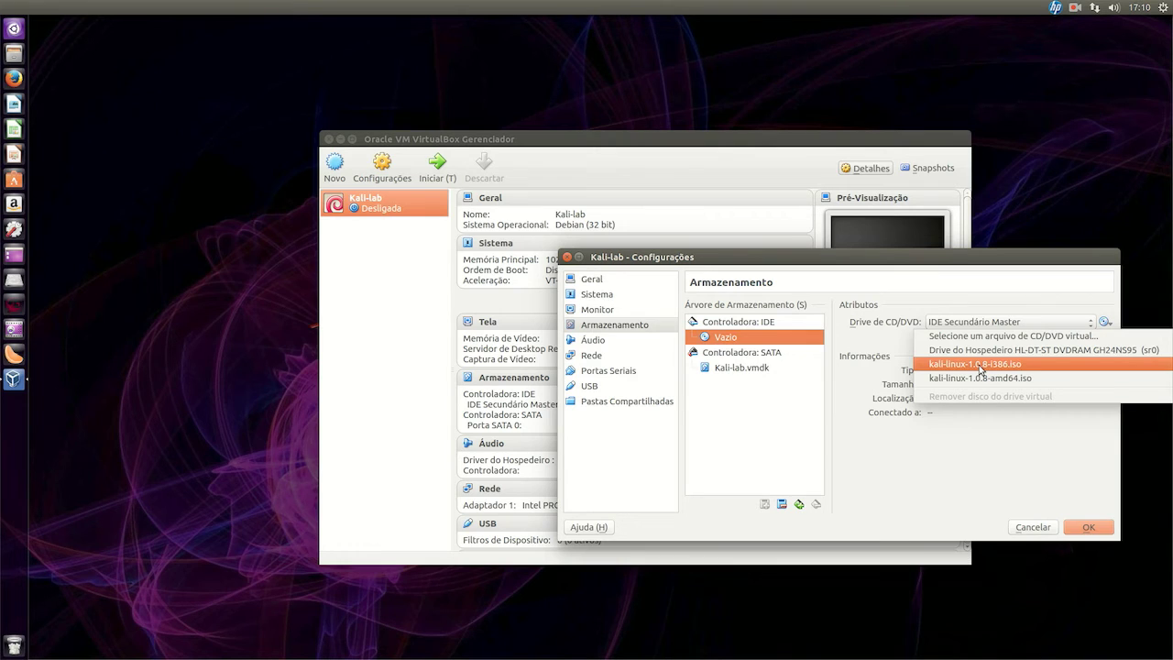
pyautogui.click(1072, 370)
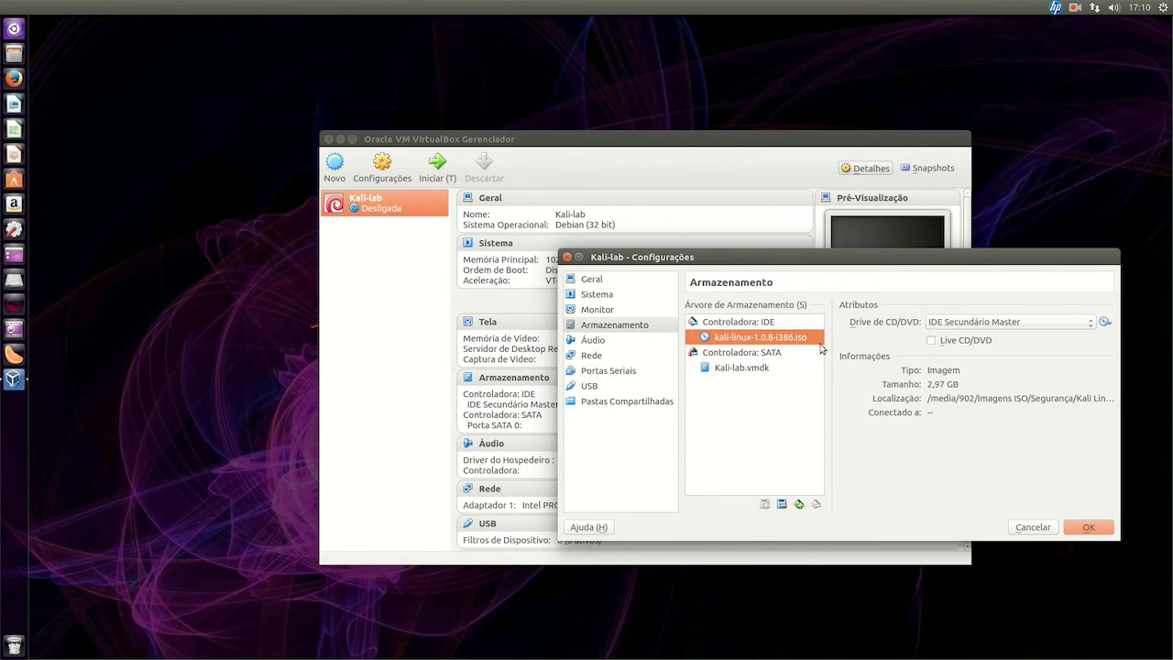
pyautogui.click(594, 356)
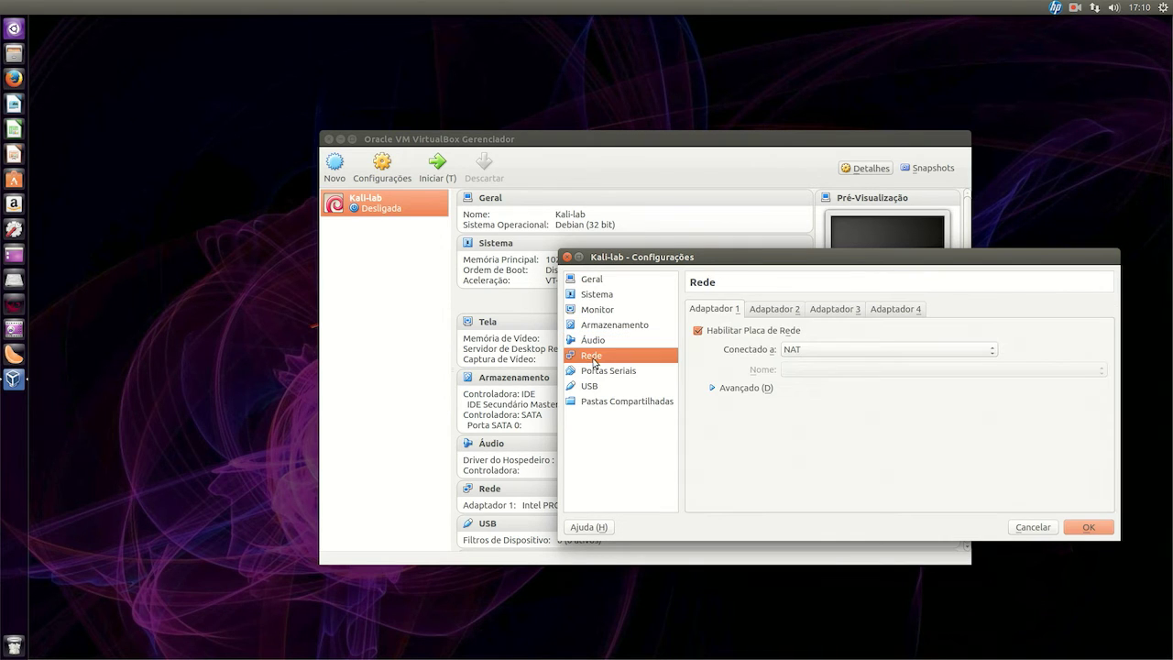
# Review the network attachment modes, keep Adapter 1 on NAT, and save the settings
pyautogui.click(825, 352)
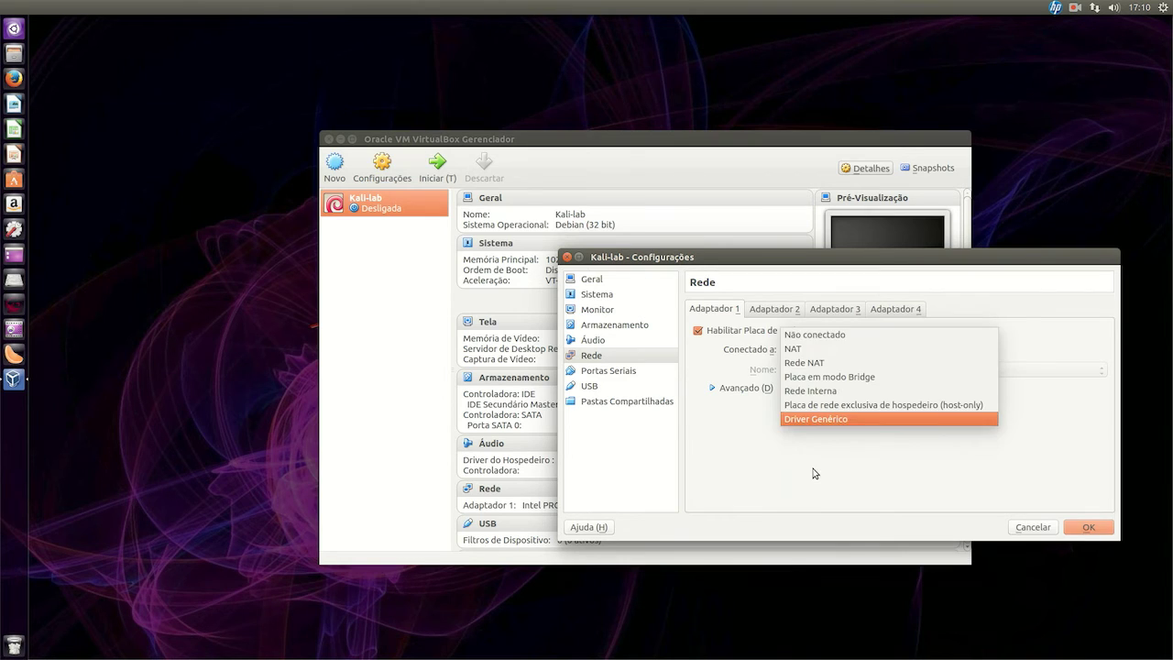
pyautogui.click(817, 473)
pyautogui.click(775, 309)
pyautogui.click(719, 314)
pyautogui.click(818, 352)
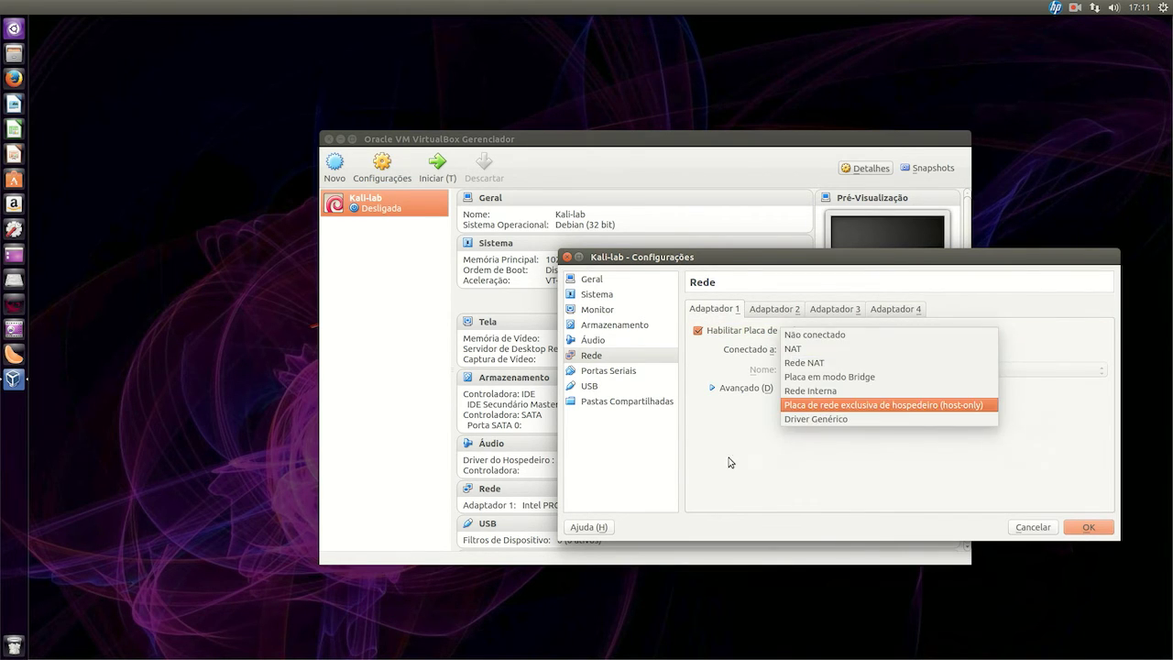
pyautogui.click(728, 459)
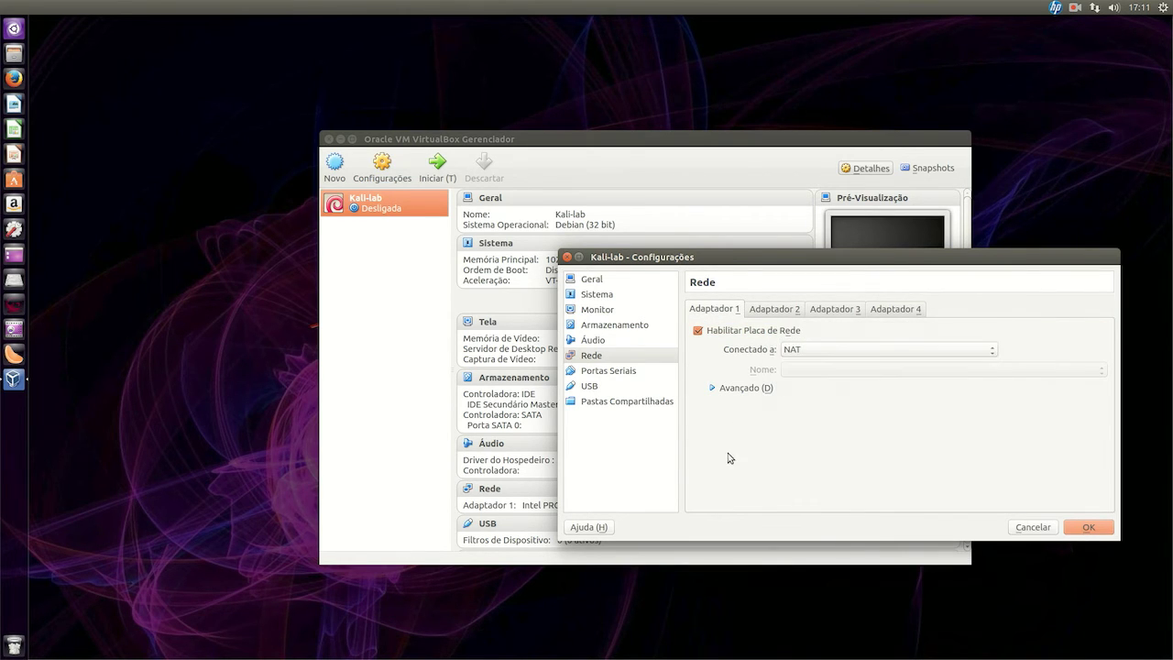
pyautogui.click(1089, 528)
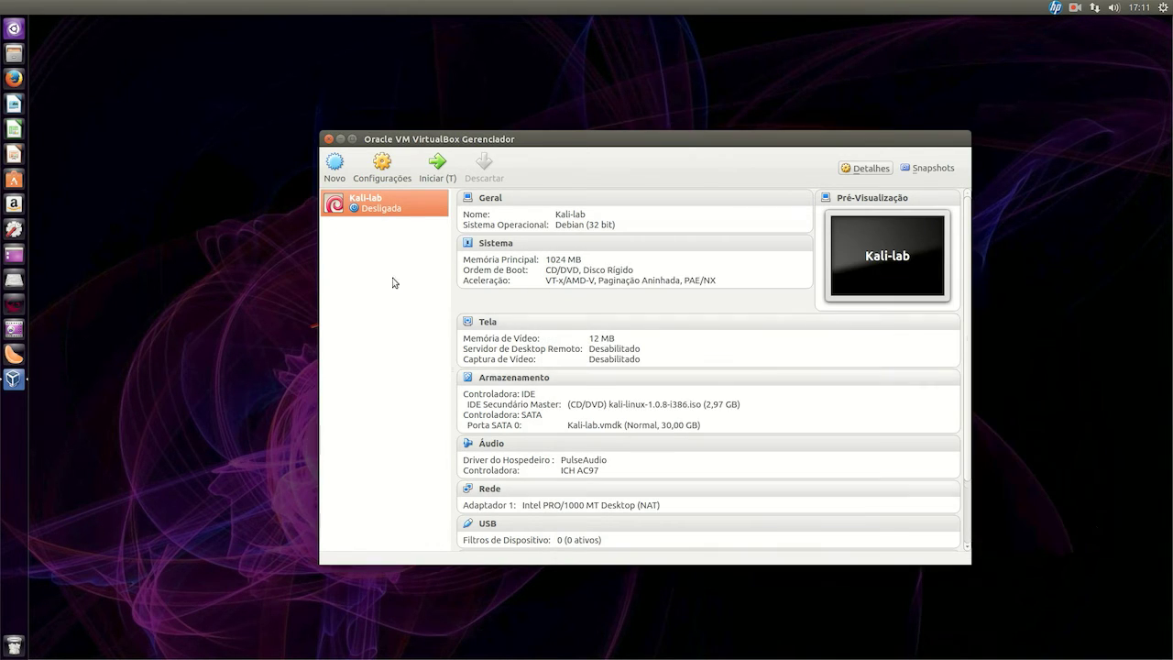
# Start Kali-lab, look through the boot entries from forensic mode to USB persistence, and boot Live (686-pae)
pyautogui.click(440, 165)
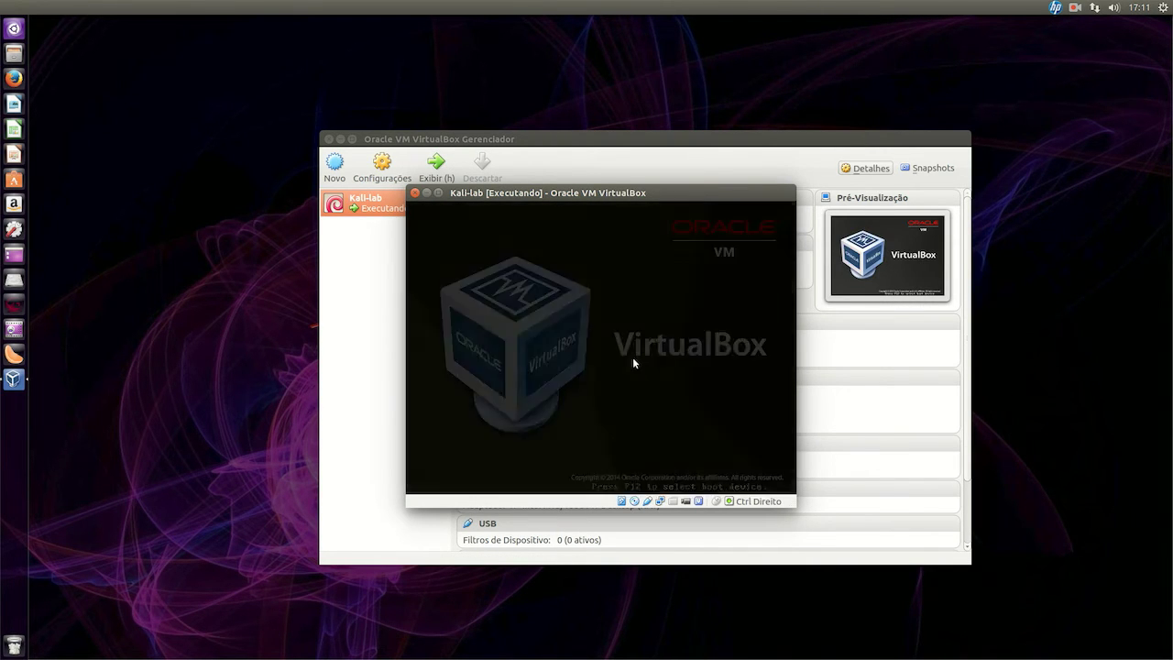
pyautogui.press('Down')
pyautogui.press('Down')
pyautogui.press('Down')
pyautogui.press('Down')
pyautogui.press('Down')
pyautogui.press('Up')
pyautogui.press('Up')
pyautogui.press('Up')
pyautogui.press('Up')
pyautogui.press('Up')
pyautogui.press('Down')
pyautogui.press('Down')
pyautogui.press('Down')
pyautogui.press('Down')
pyautogui.press('Up')
pyautogui.press('Up')
pyautogui.press('Up')
pyautogui.press('Up')
pyautogui.press('Down')
pyautogui.press('Up')
pyautogui.press('Down')
pyautogui.press('Up')
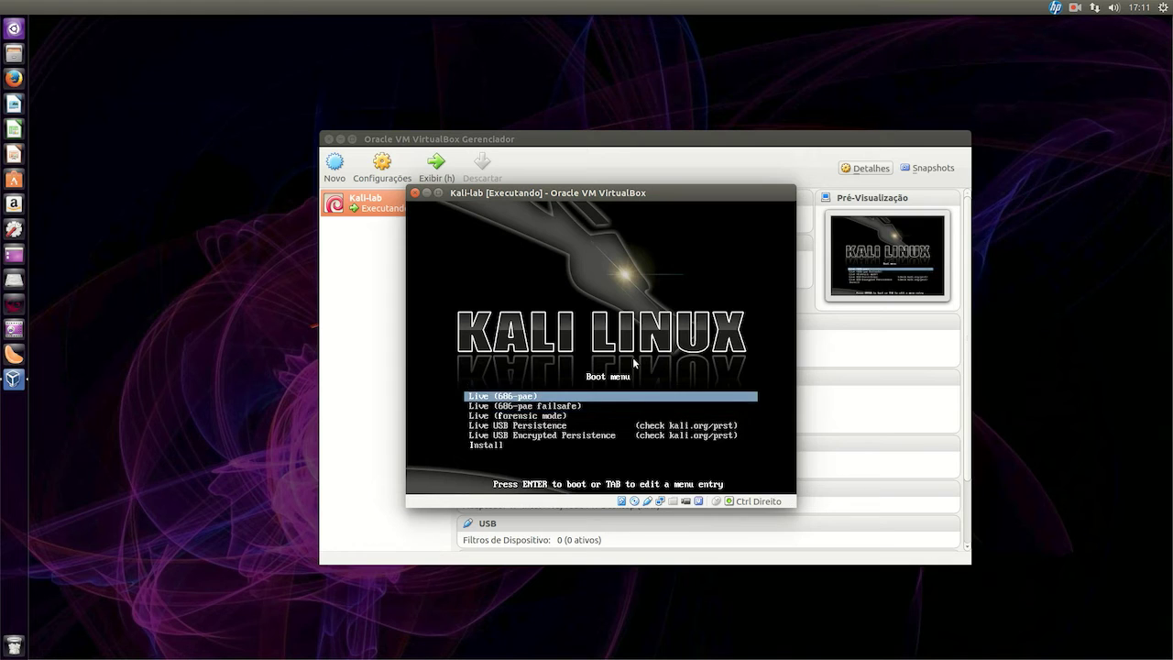
pyautogui.press('Down')
pyautogui.press('Down')
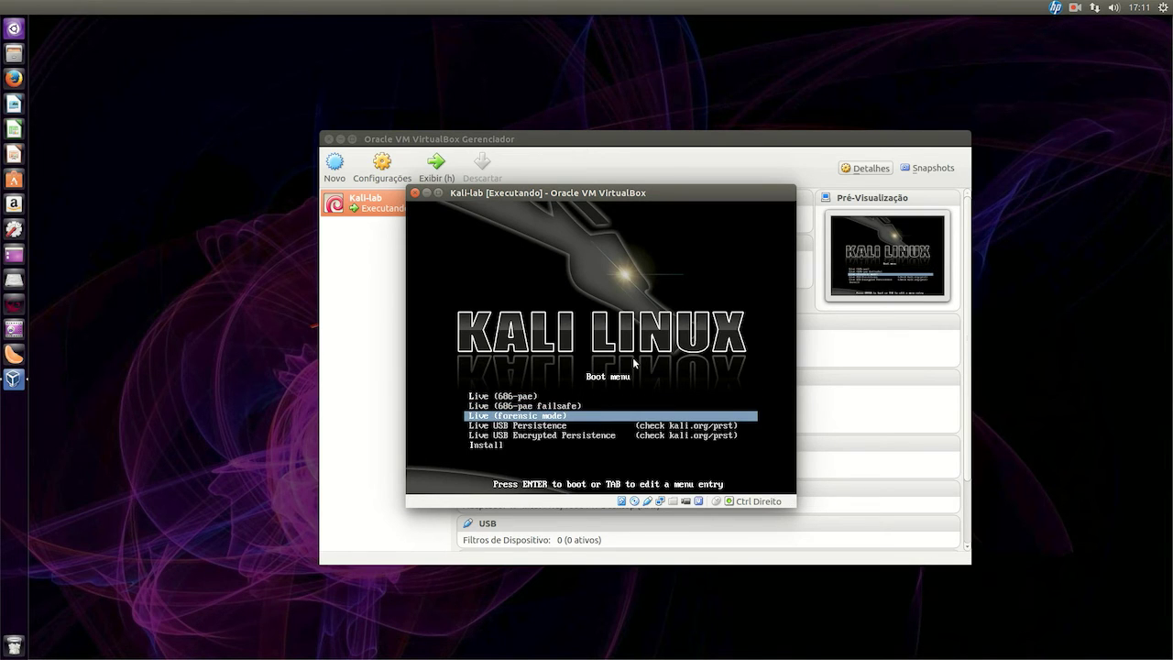
pyautogui.press('Down')
pyautogui.press('Down')
pyautogui.press('Up')
pyautogui.press('Down')
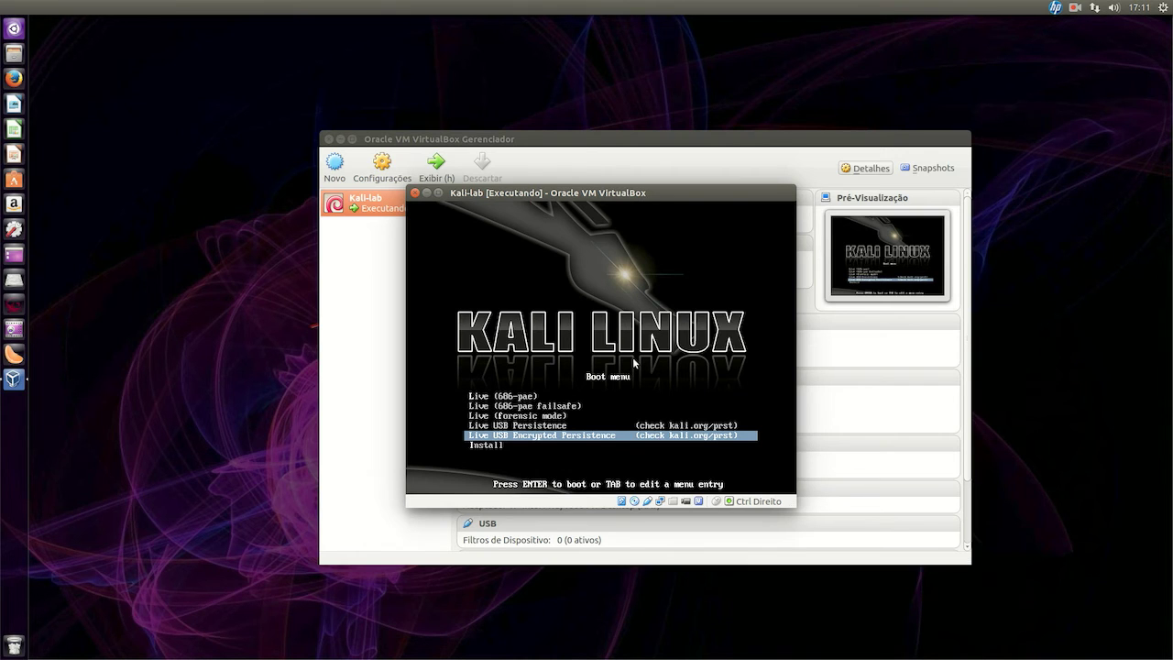
pyautogui.press('Up')
pyautogui.press('Down')
pyautogui.press('Down')
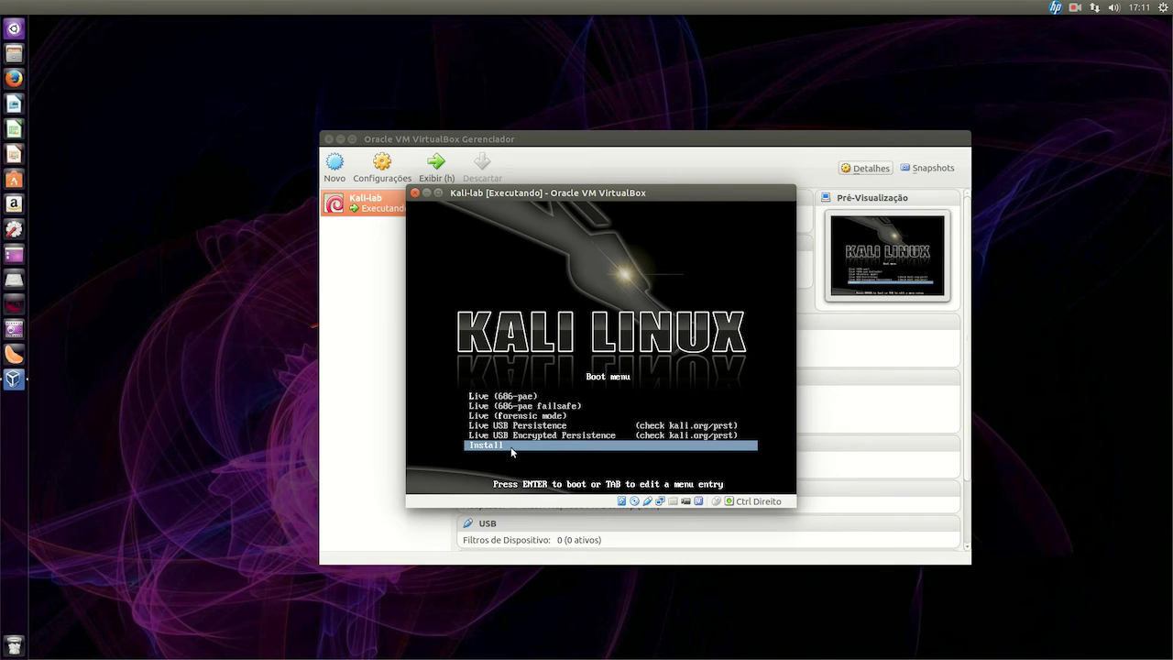
pyautogui.press('Up')
pyautogui.press('Up')
pyautogui.press('Up')
pyautogui.press('Up')
pyautogui.press('Up')
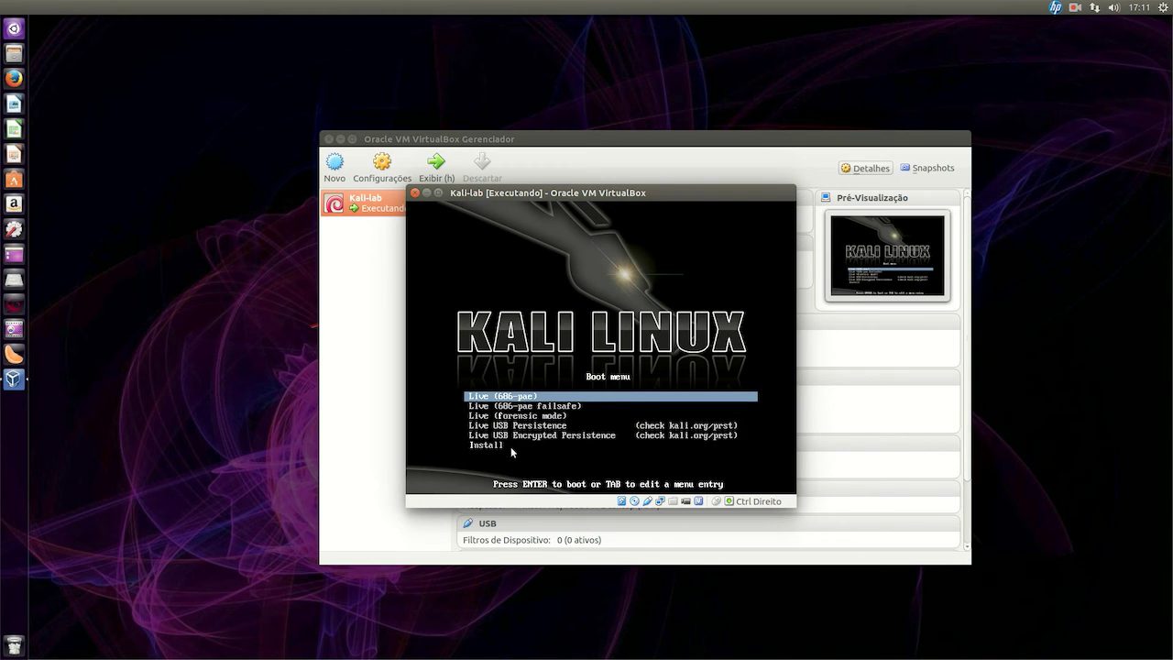
pyautogui.press('Return')
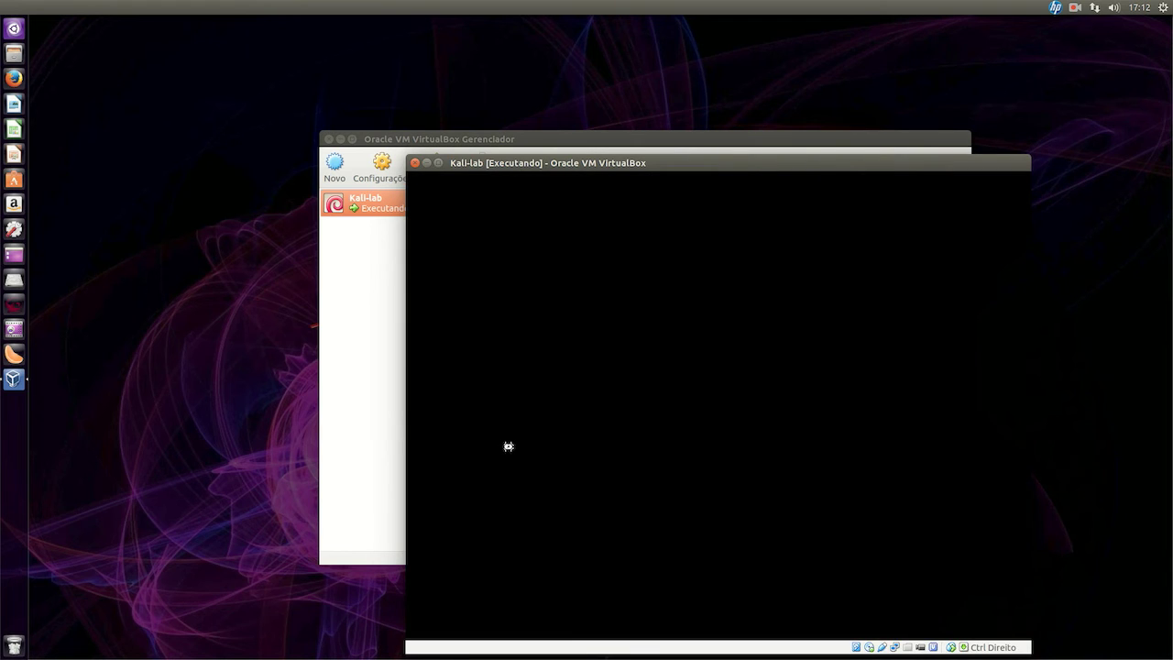
# Move the Kali-lab VM window higher on screen while Kali boots to the desktop
pyautogui.moveTo(743, 163); pyautogui.dragTo(738, 110)
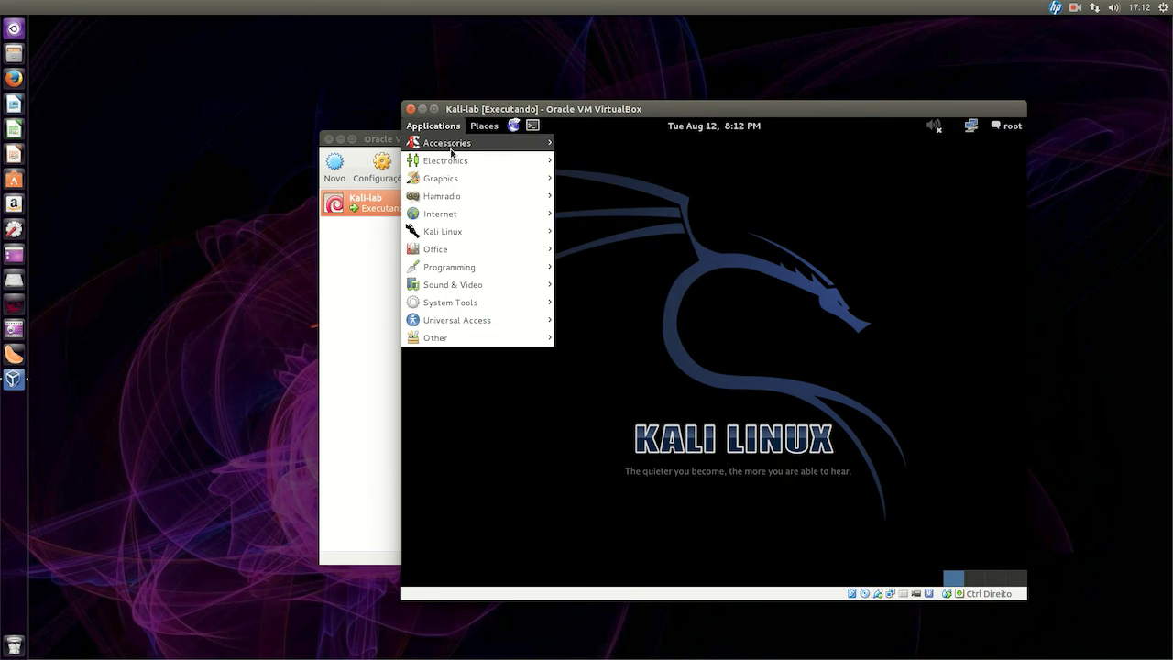
# Browse the Applications > Kali Linux categories to reveal System Tools listing Install Kali Linux
pyautogui.moveTo(479, 230)
pyautogui.moveTo(651, 231)
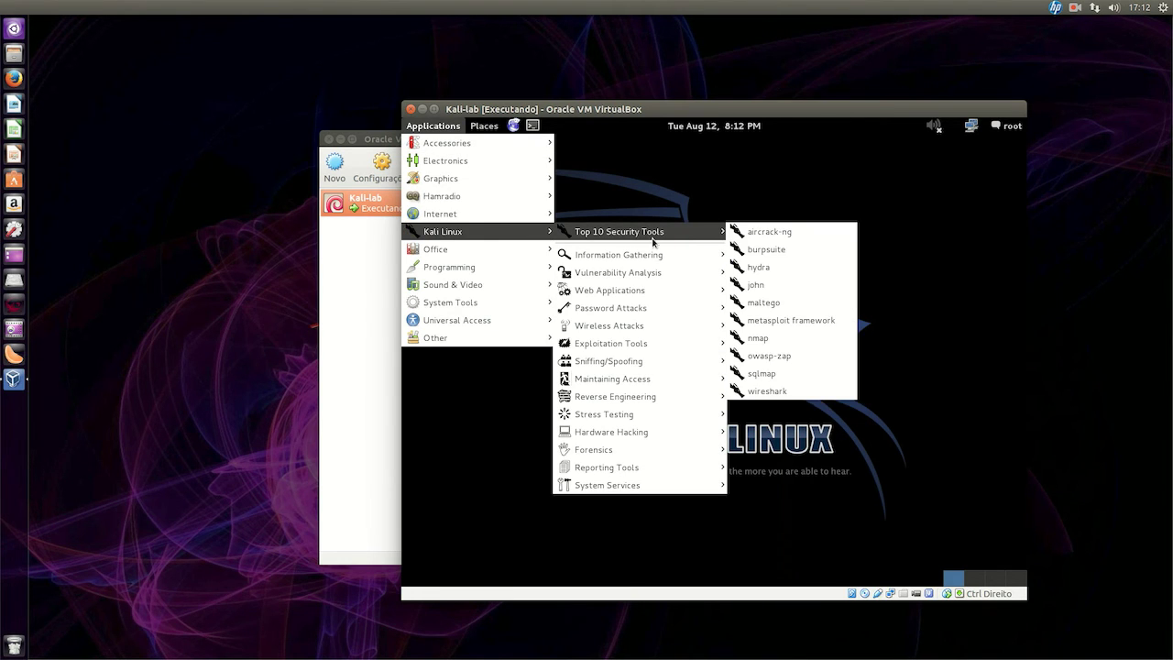
pyautogui.moveTo(656, 257)
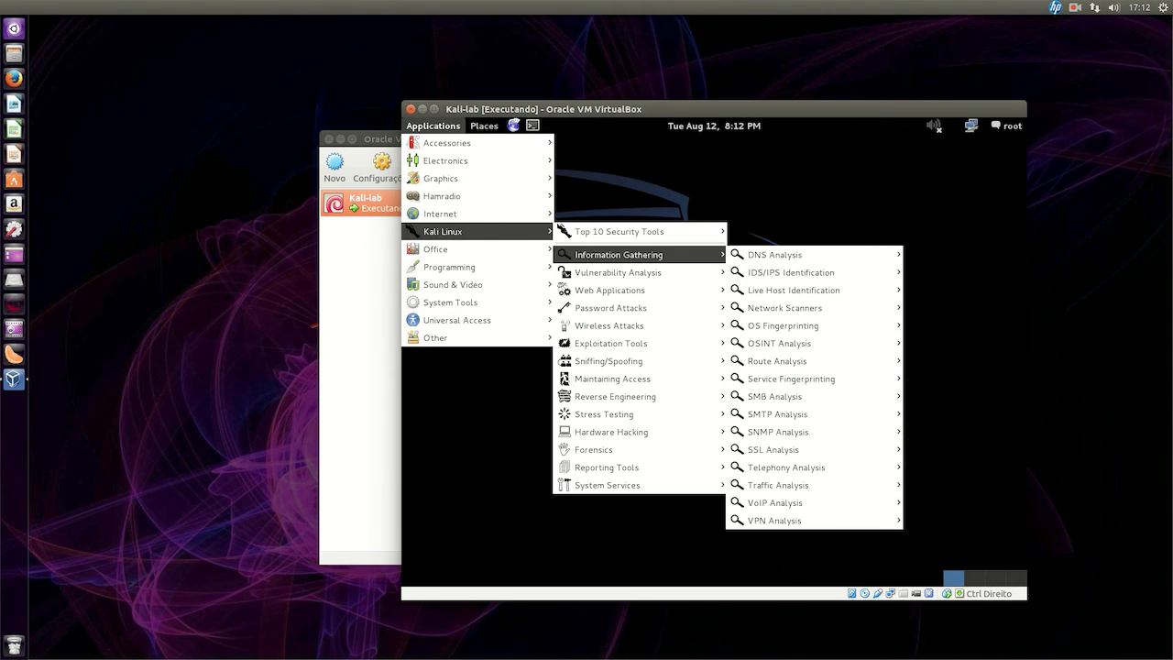
pyautogui.moveTo(666, 332)
pyautogui.moveTo(679, 485)
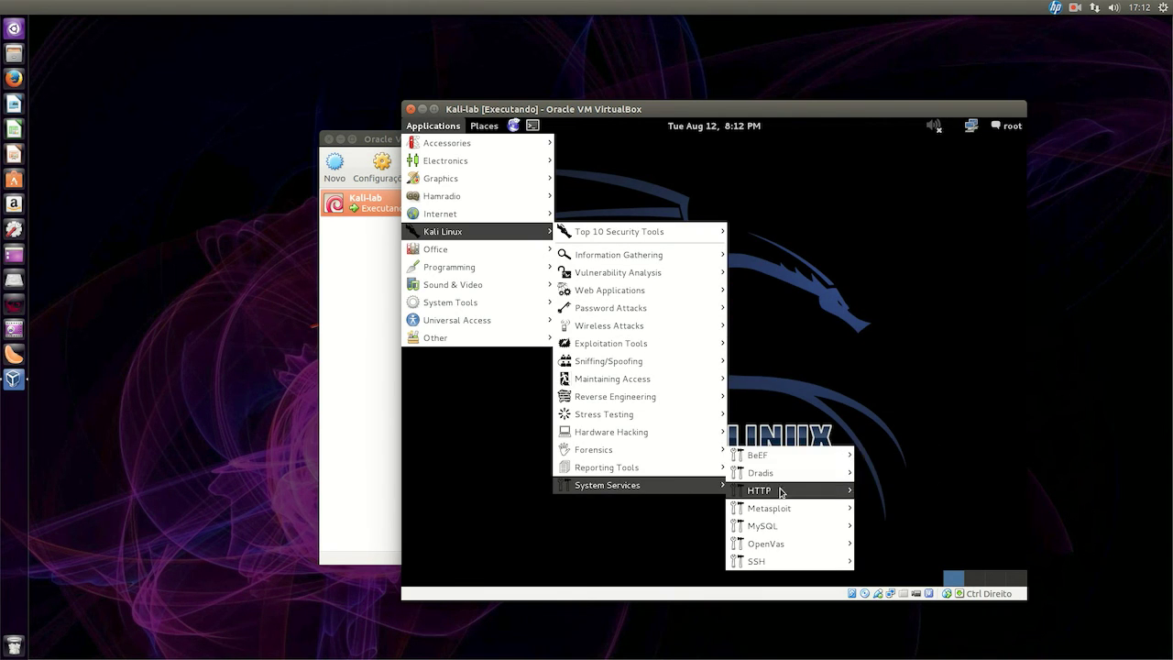
pyautogui.moveTo(785, 493)
pyautogui.moveTo(648, 470)
pyautogui.moveTo(656, 450)
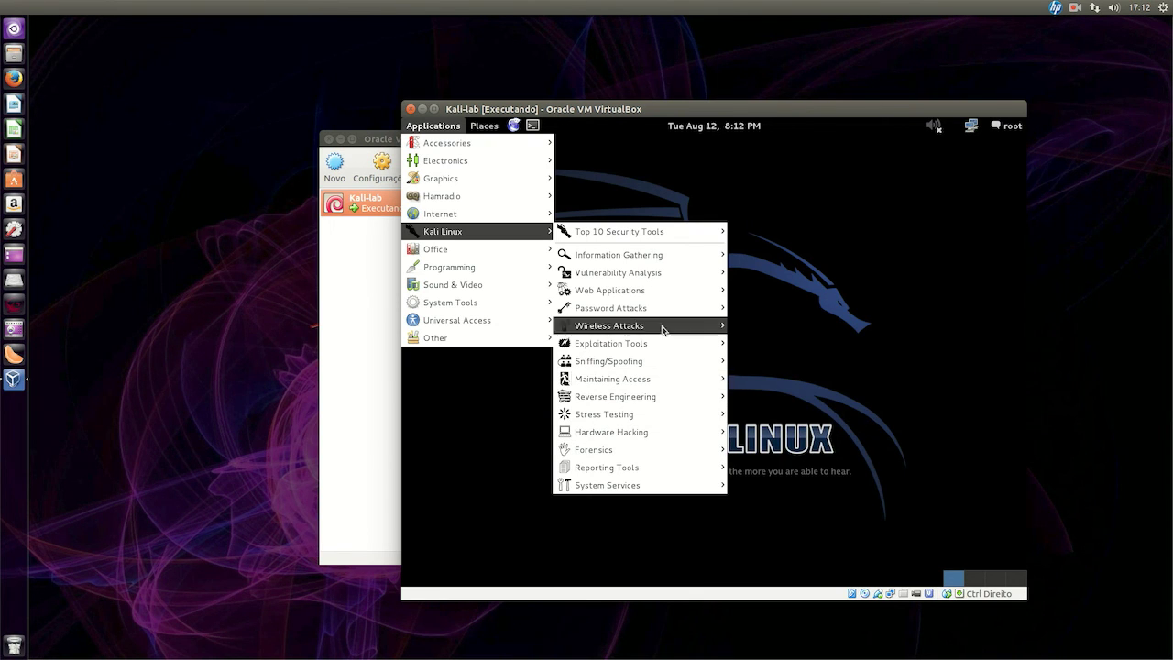
pyautogui.moveTo(668, 294)
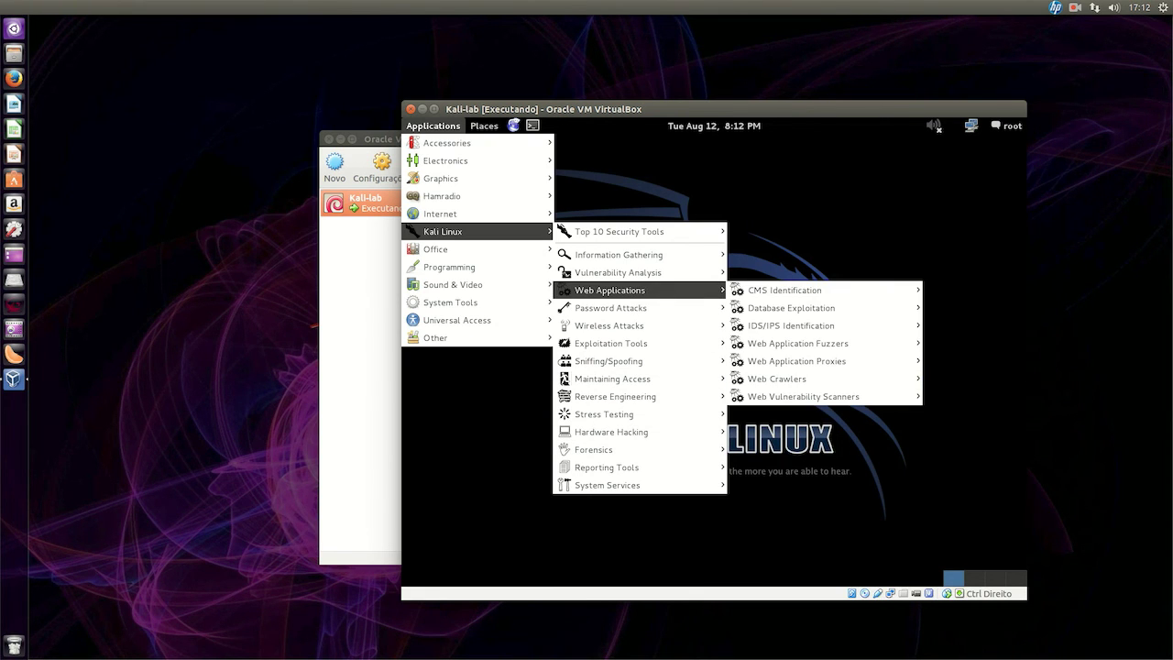
pyautogui.moveTo(485, 305)
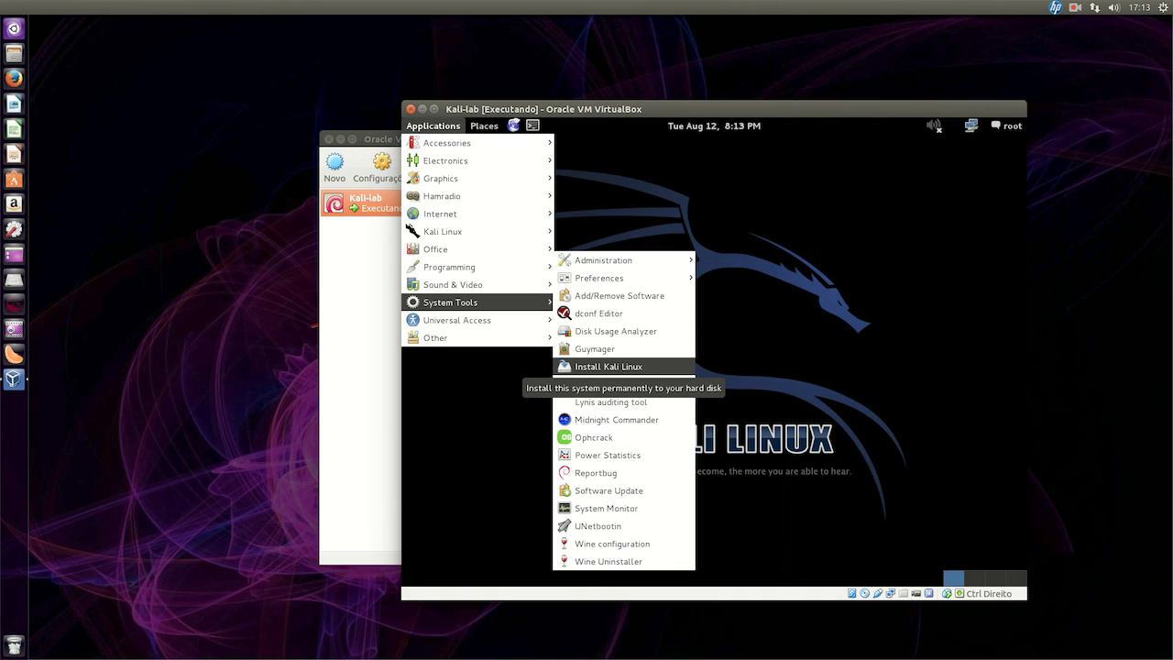
# Reposition the Kali-lab VM window slightly right, then up and to the left
pyautogui.moveTo(708, 110); pyautogui.dragTo(785, 107)
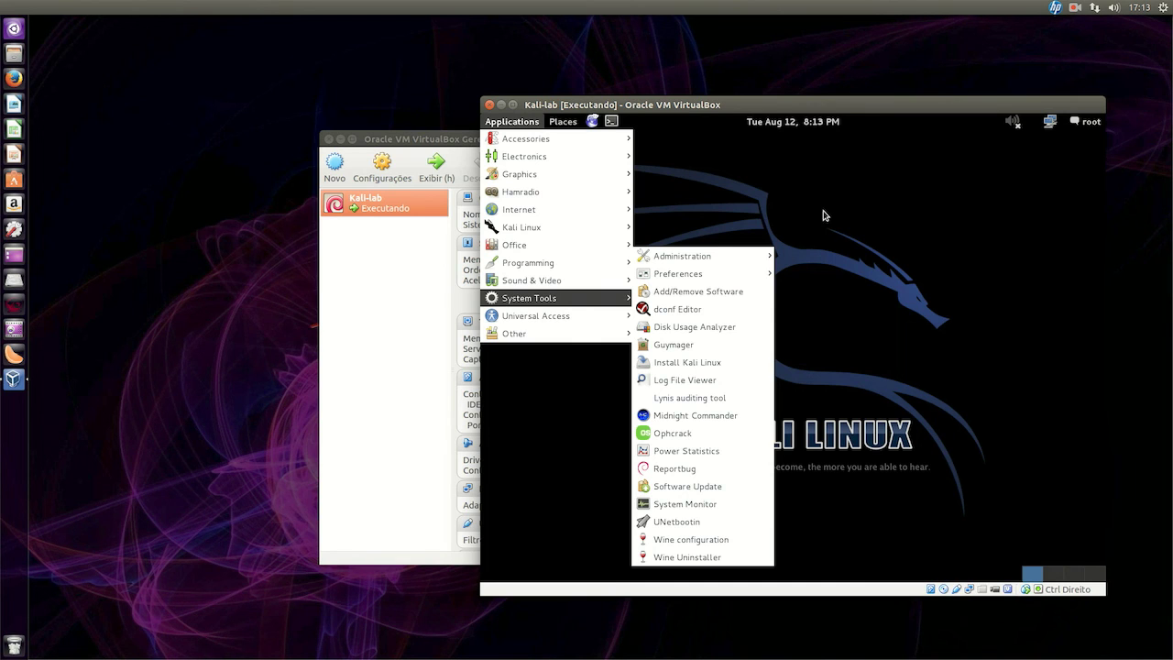
pyautogui.moveTo(846, 106); pyautogui.dragTo(827, 78)
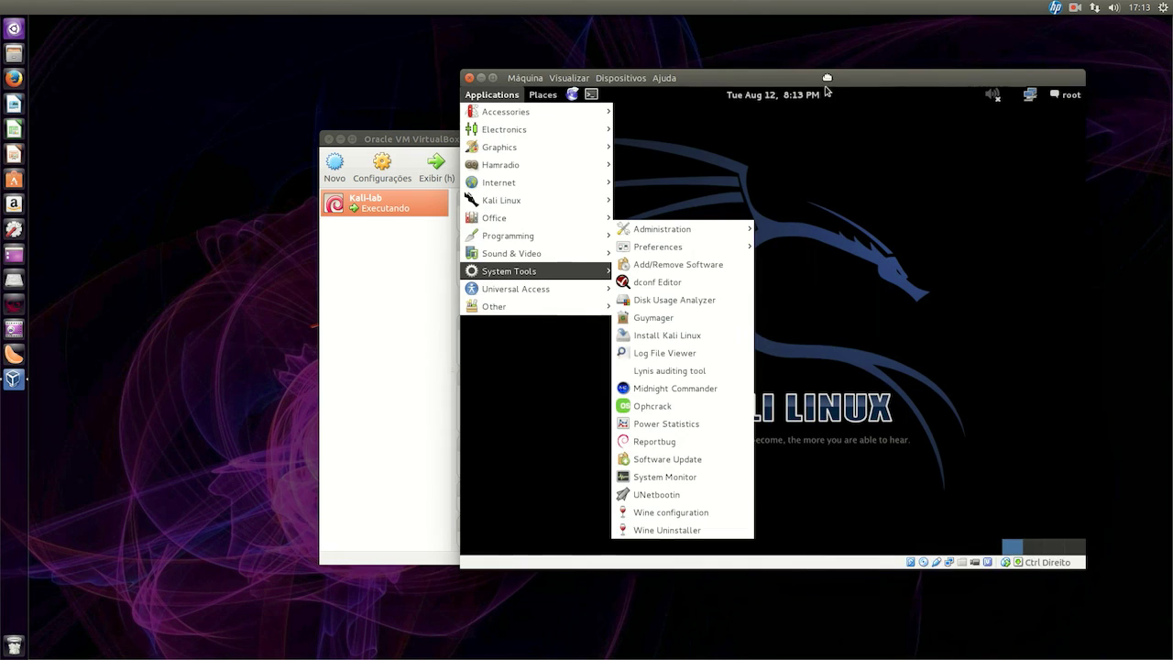